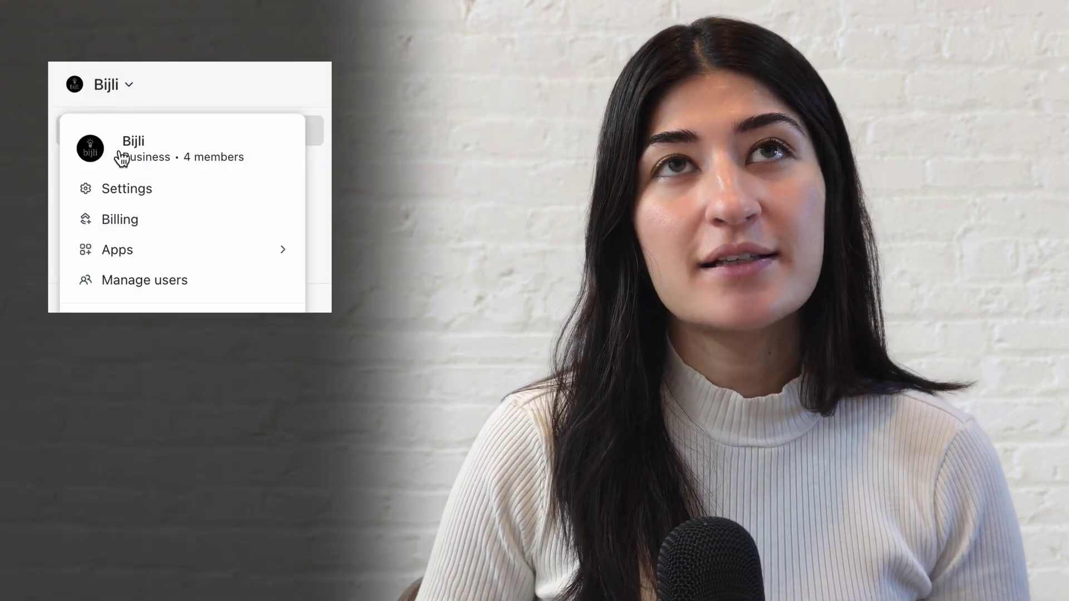
Start a new custom task type in workspace Settings > Task Types and give it a bug icon
{"action": "left_click", "coordinate": [158, 191]}
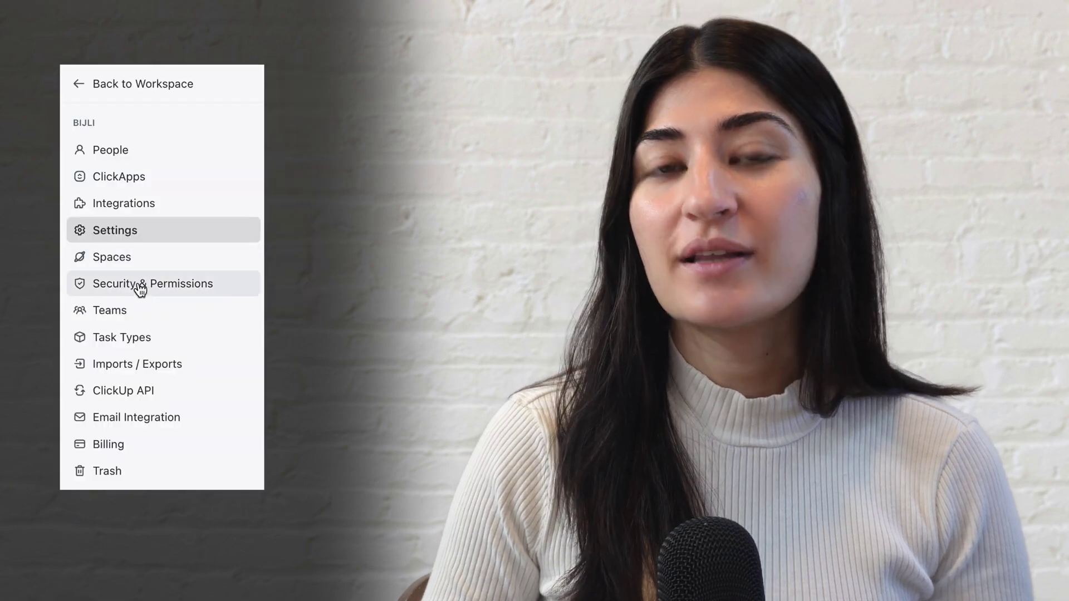
{"action": "left_click", "coordinate": [136, 337]}
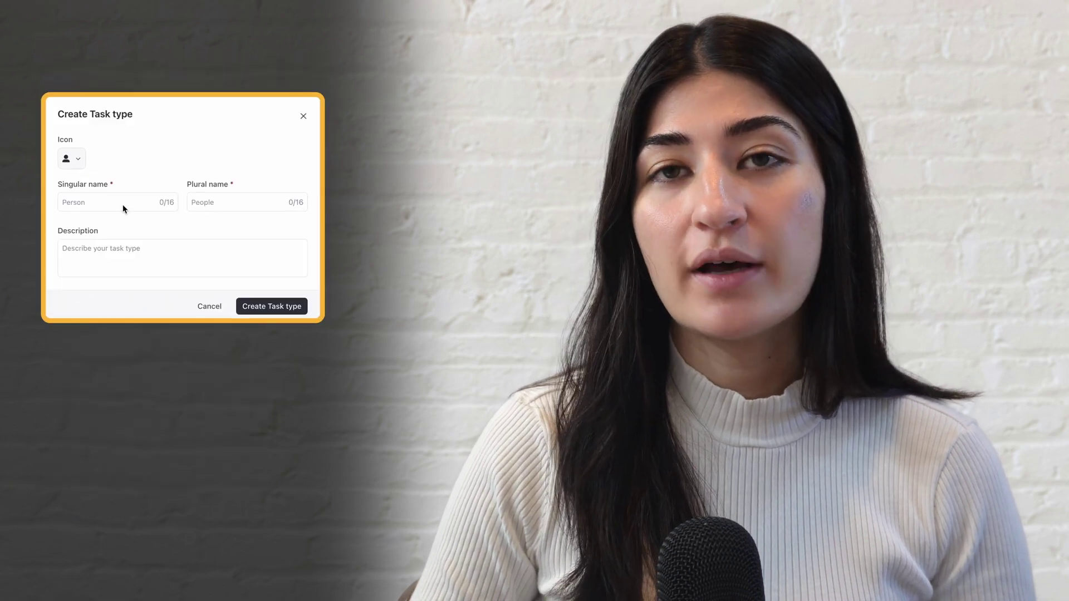
{"action": "left_click", "coordinate": [71, 158]}
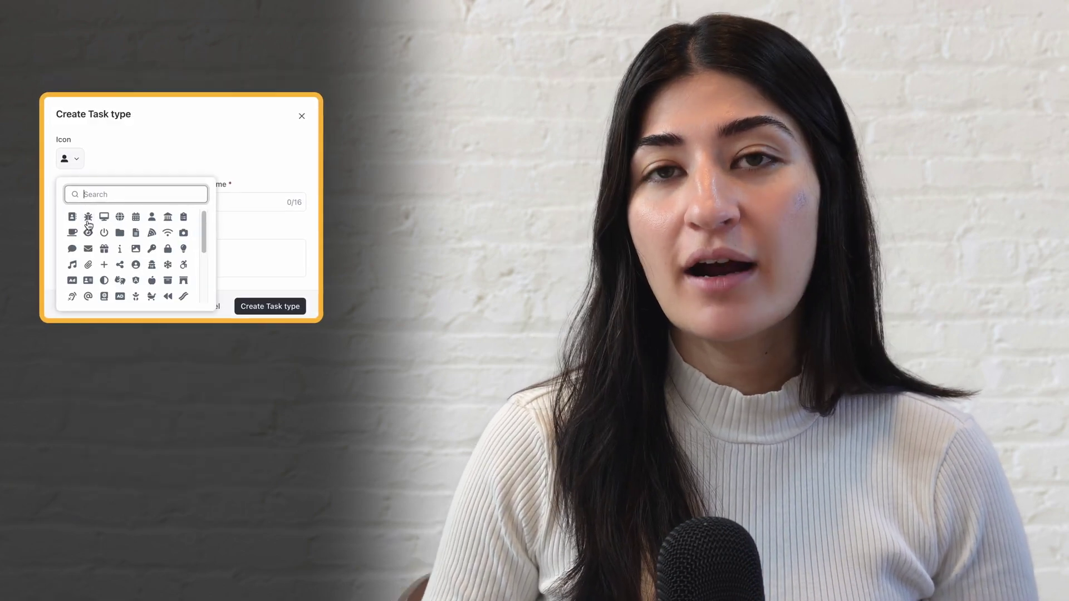
{"action": "left_click", "coordinate": [88, 220]}
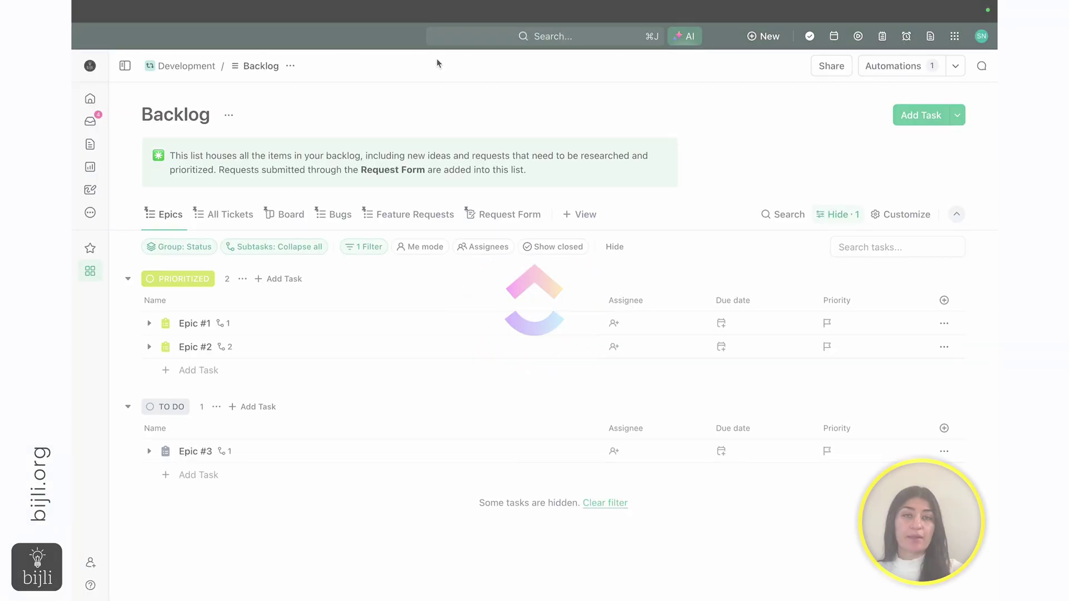
{"action": "left_click", "coordinate": [90, 274]}
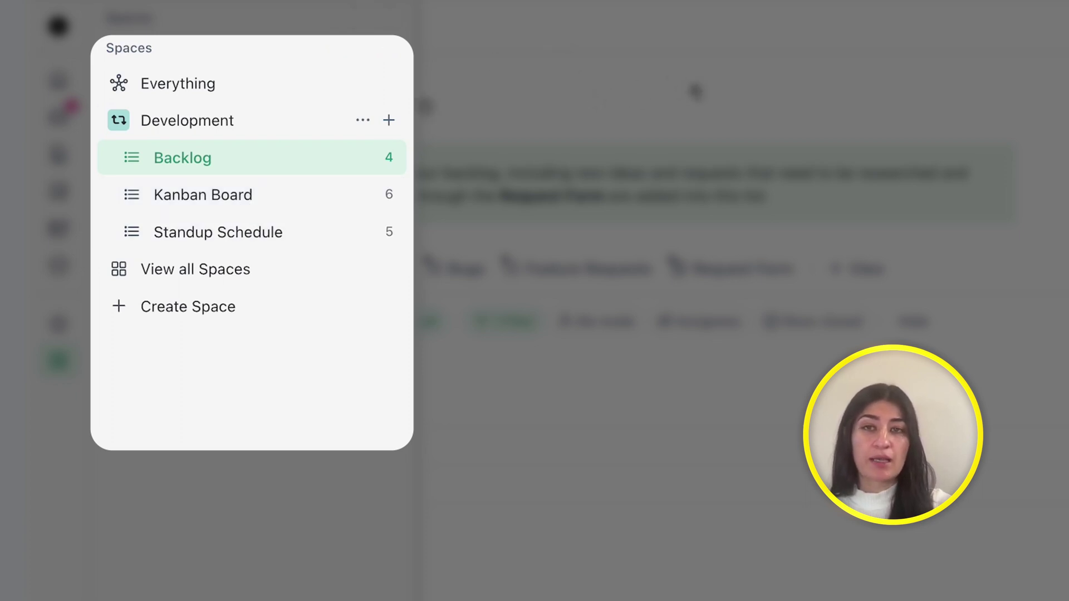
{"action": "left_click", "coordinate": [623, 78]}
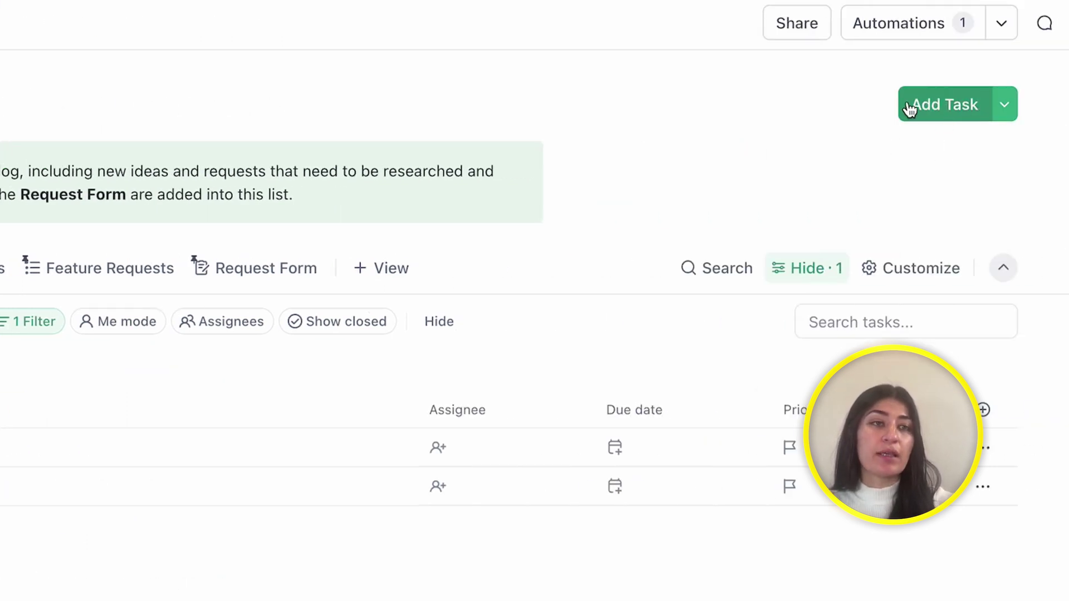
{"action": "left_click", "coordinate": [1006, 107]}
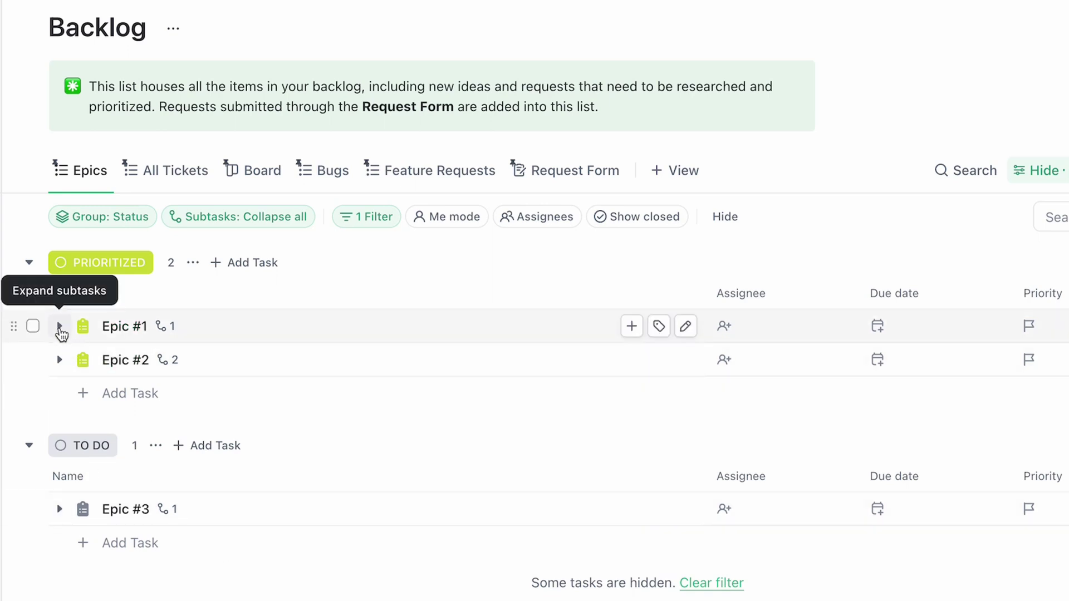
{"action": "left_click", "coordinate": [60, 328]}
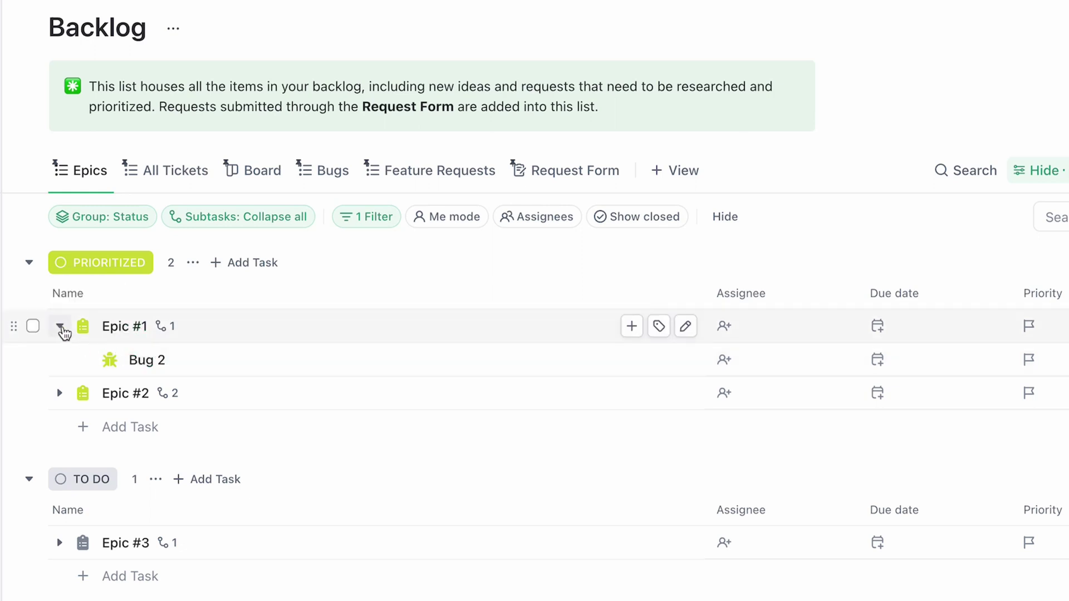
{"action": "left_click", "coordinate": [60, 327]}
{"action": "left_click", "coordinate": [61, 362]}
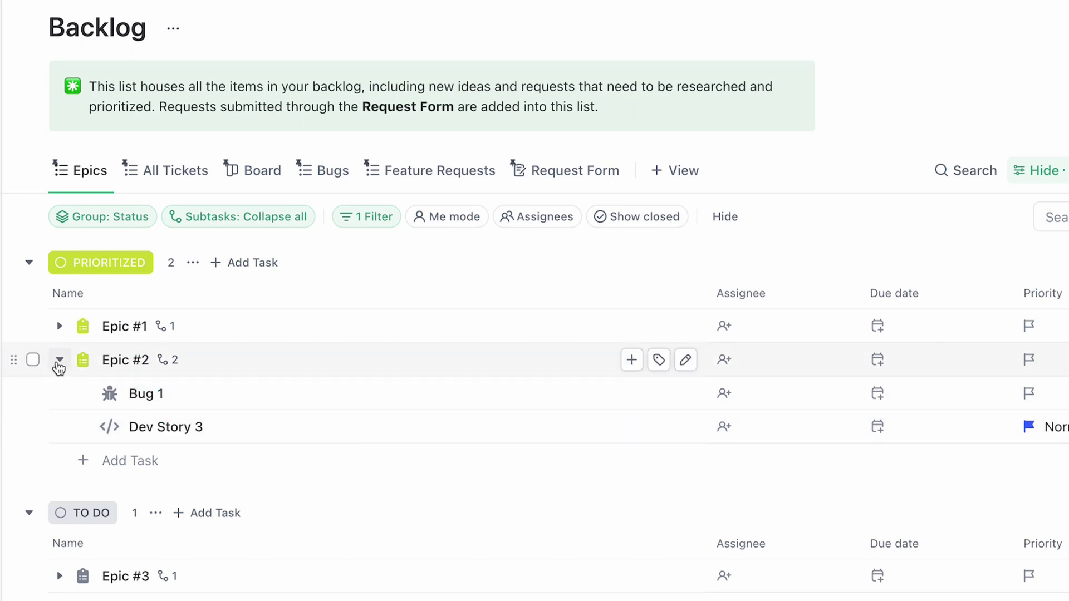
{"action": "left_click", "coordinate": [59, 365]}
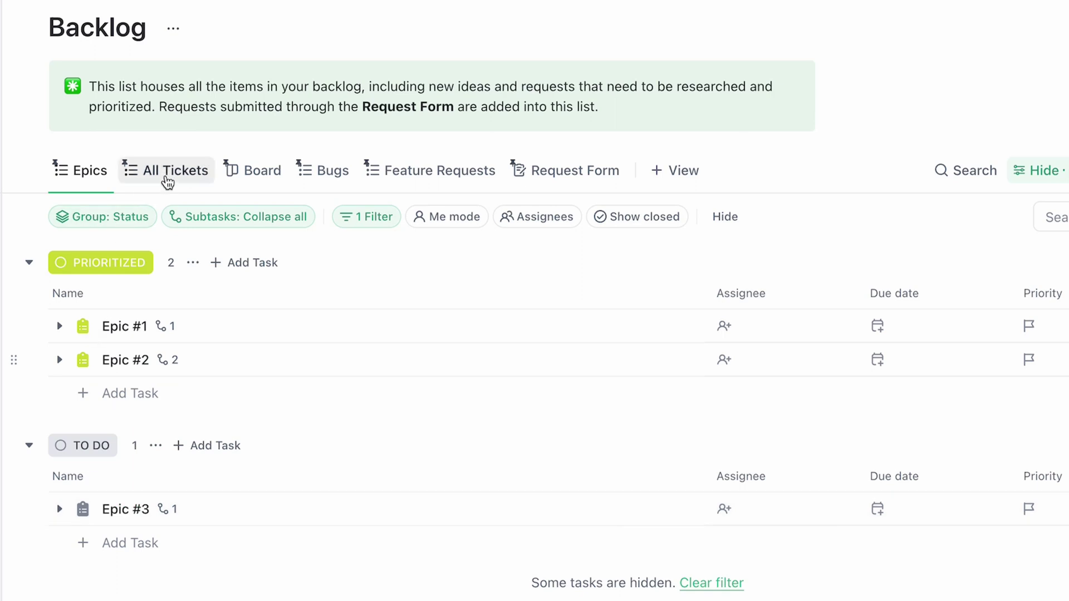
Switch to the All Tickets view, inspect Bug 2, and review the filter excluding epics
{"action": "left_click", "coordinate": [164, 183]}
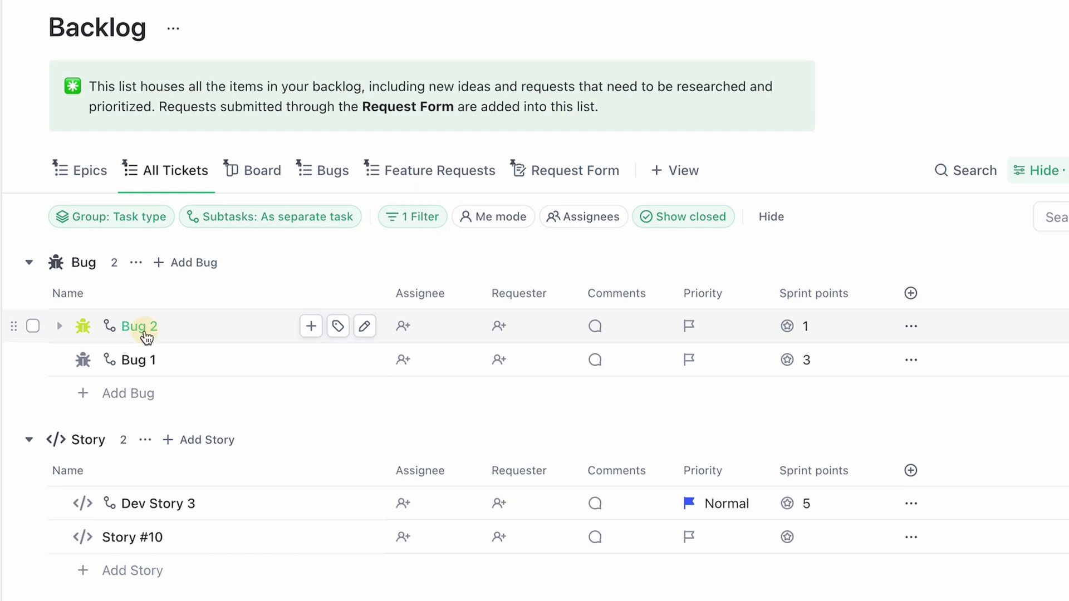
{"action": "left_click", "coordinate": [146, 328]}
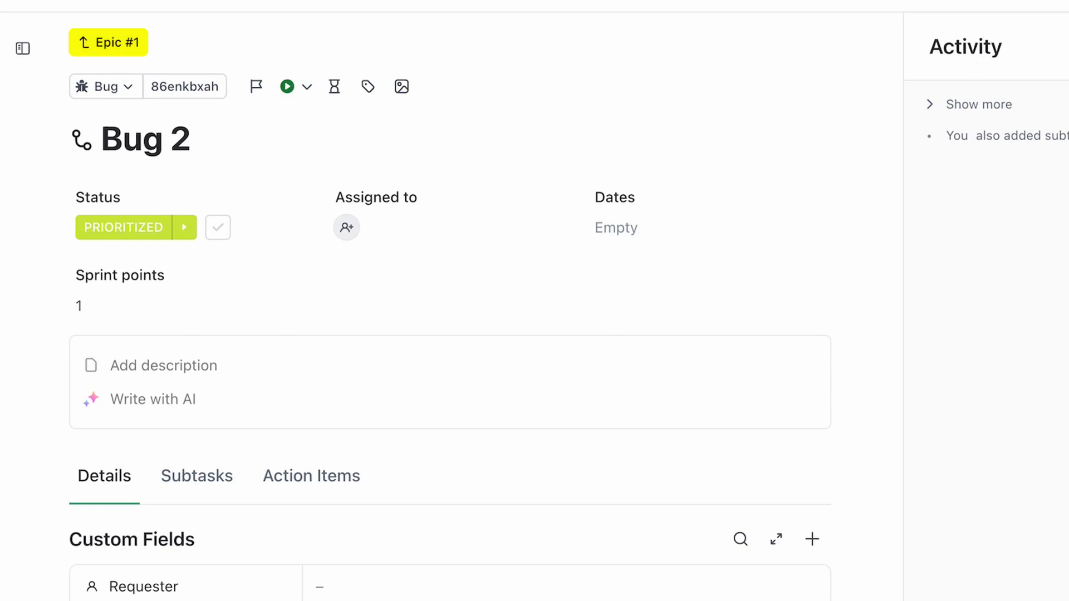
{"action": "key", "text": "Escape"}
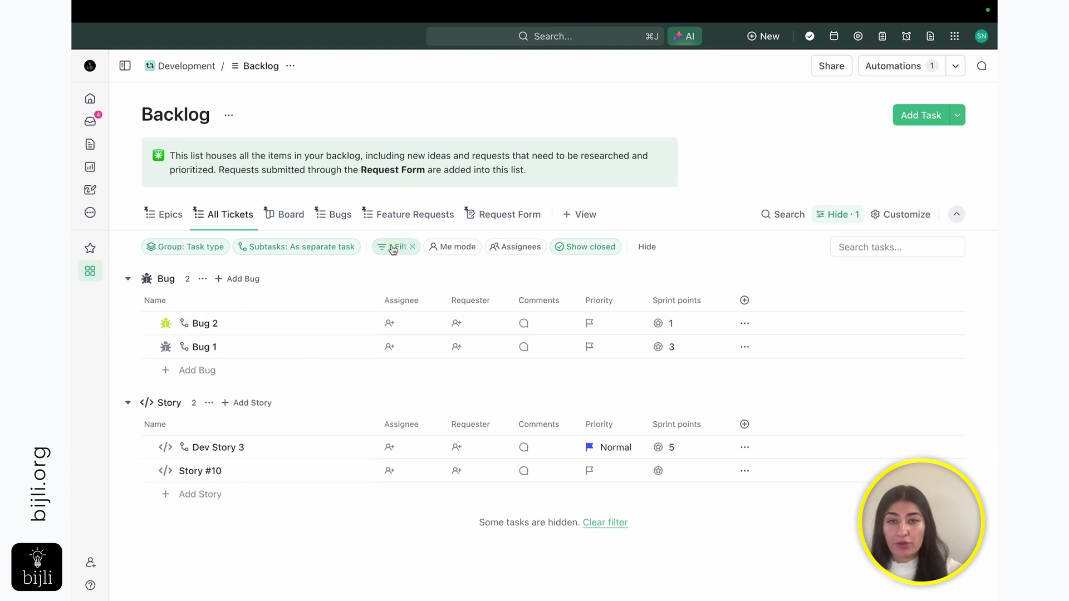
{"action": "left_click", "coordinate": [393, 249]}
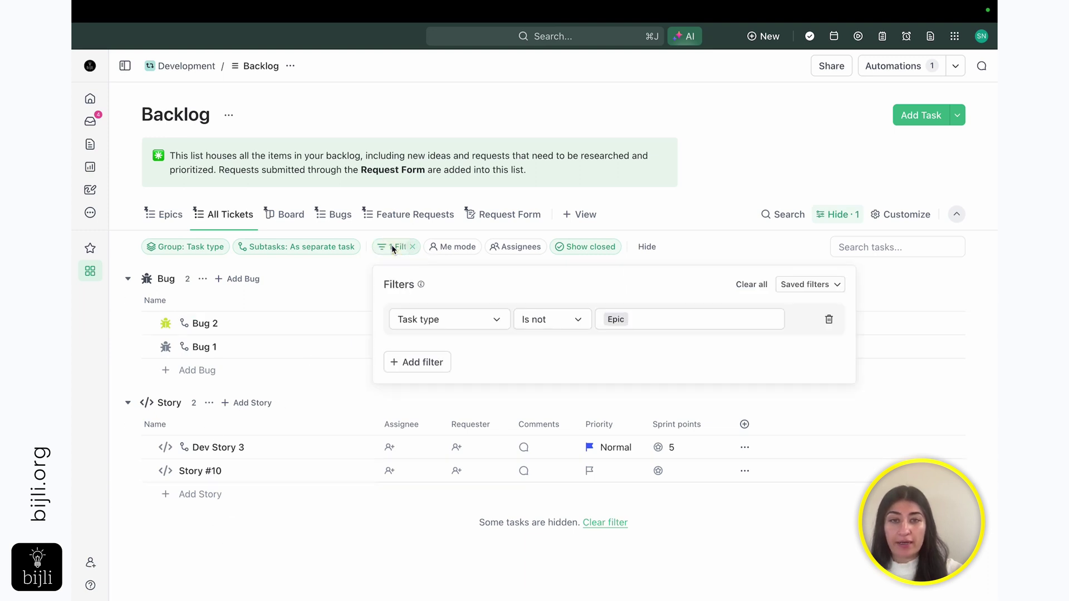
{"action": "left_click", "coordinate": [401, 563]}
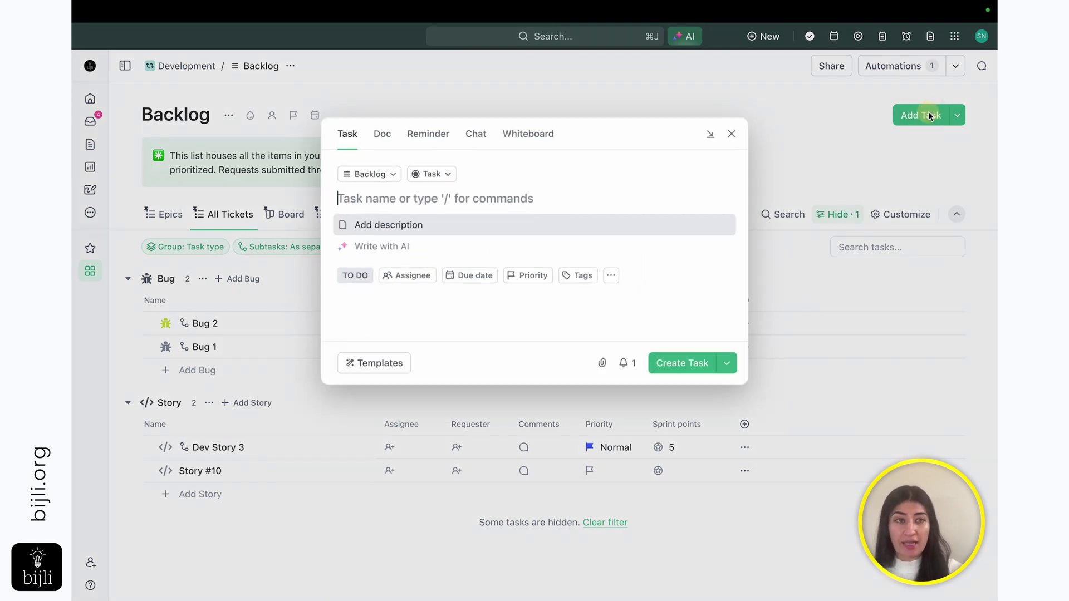
Create a new Backlog task named 'Task #1'
{"action": "type", "text": "Task #1"}
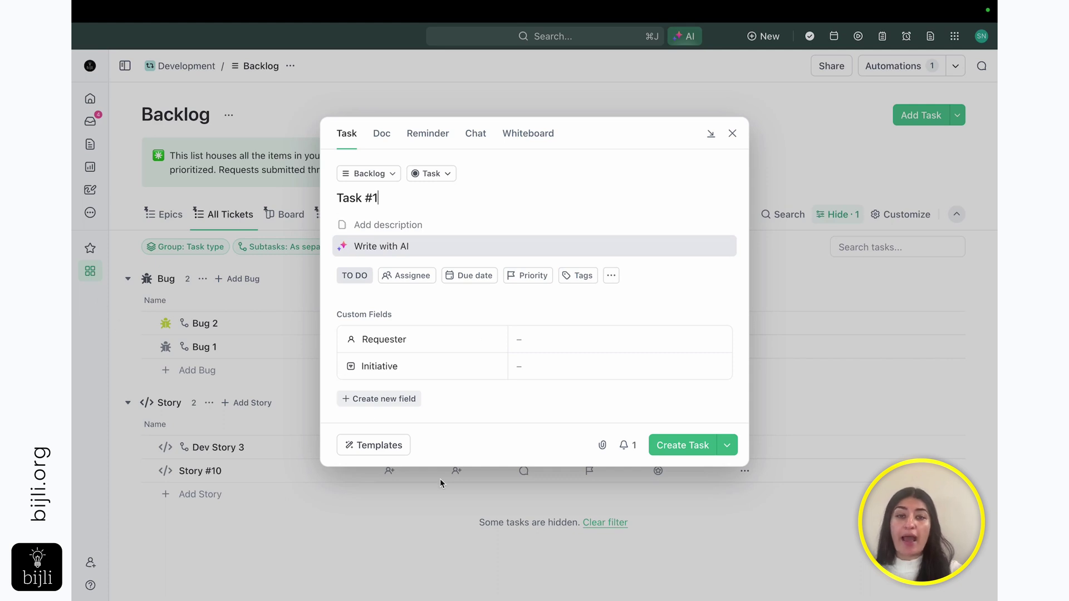
{"action": "left_click", "coordinate": [652, 449]}
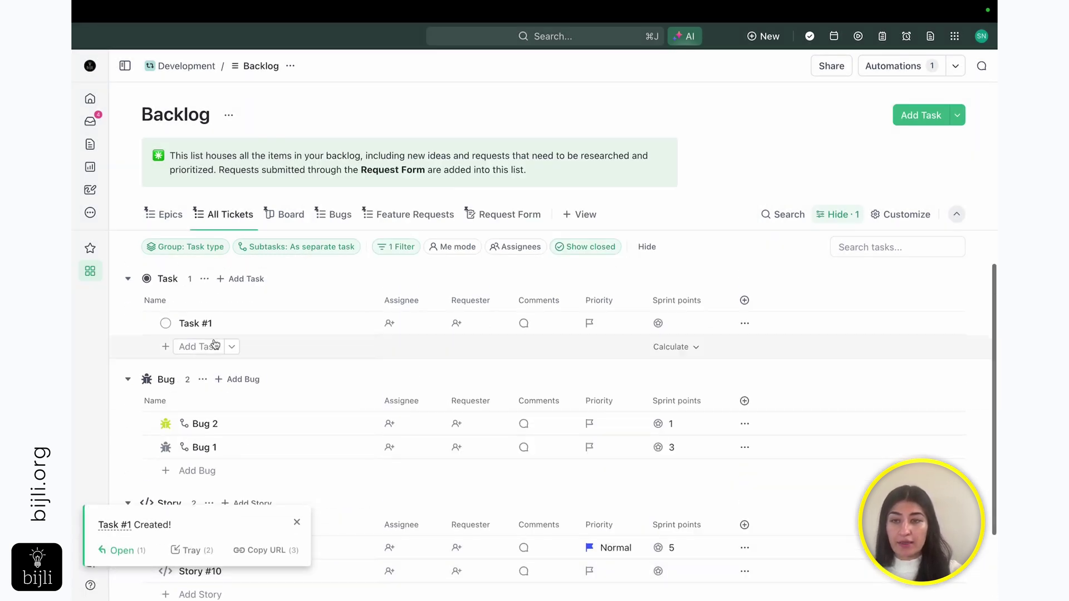
{"action": "left_click", "coordinate": [298, 521]}
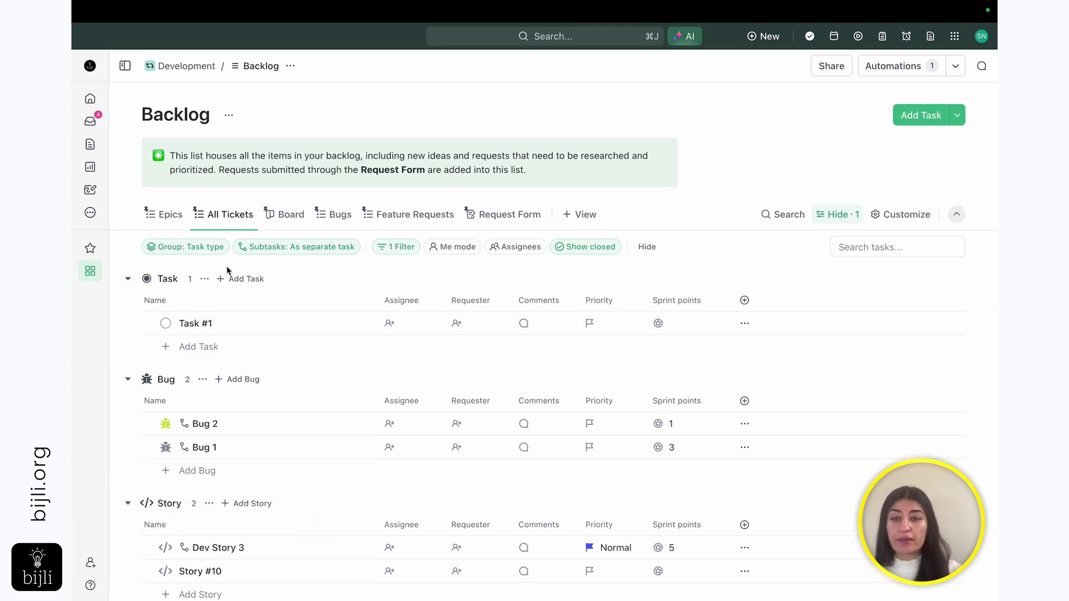
In the Epics view, add a Story-type subtask 'Dev Story #17' under Epic #2
{"action": "left_click", "coordinate": [165, 216]}
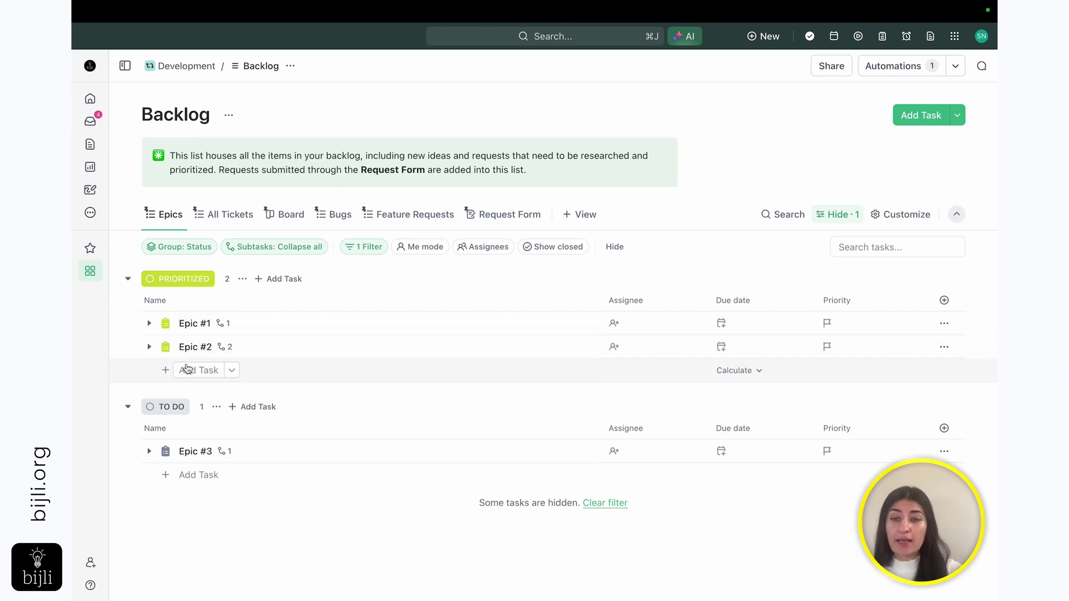
{"action": "left_click", "coordinate": [150, 347]}
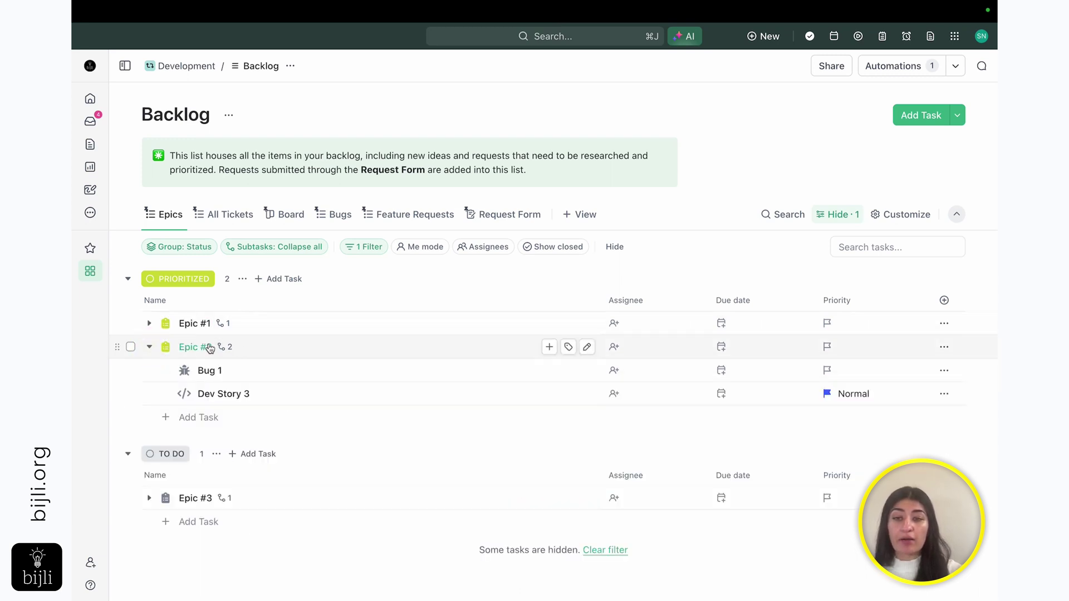
{"action": "left_click", "coordinate": [551, 348]}
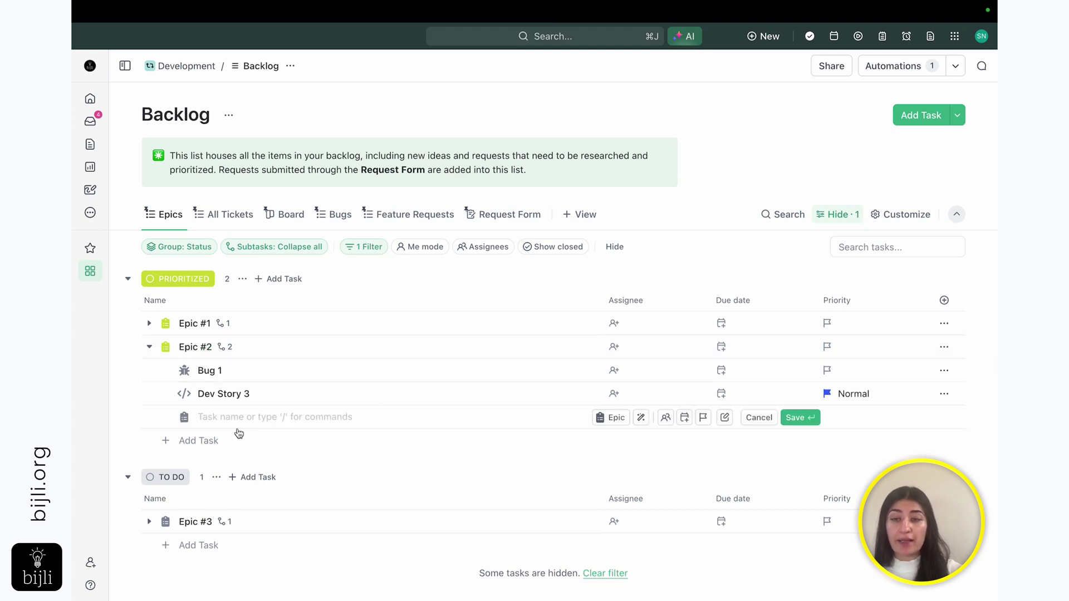
{"action": "left_click", "coordinate": [611, 423]}
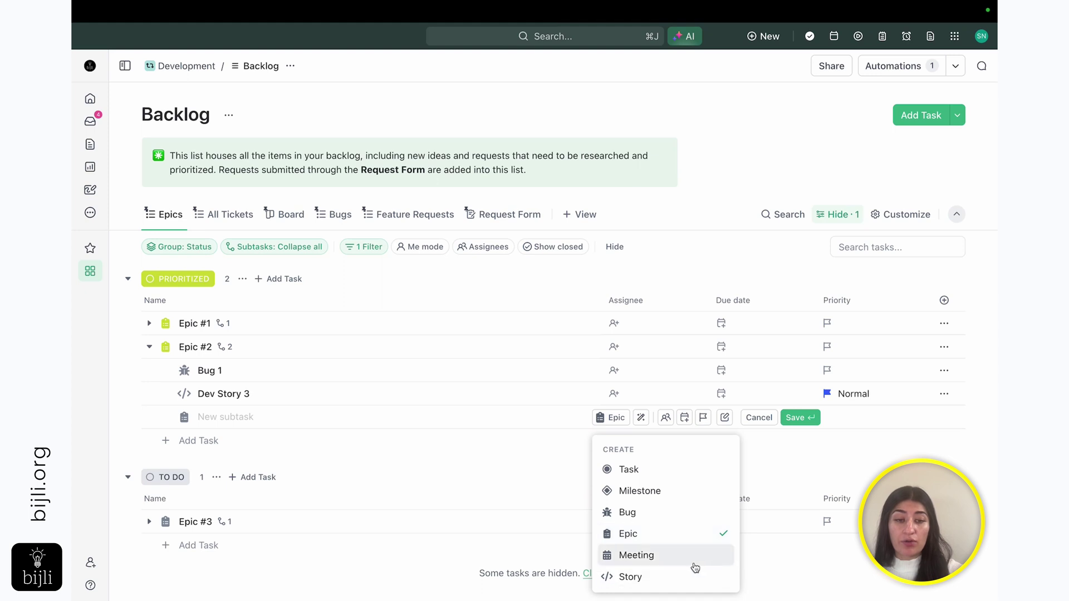
{"action": "left_click", "coordinate": [618, 577]}
{"action": "left_click", "coordinate": [364, 411]}
{"action": "type", "text": "Dev Story #17"}
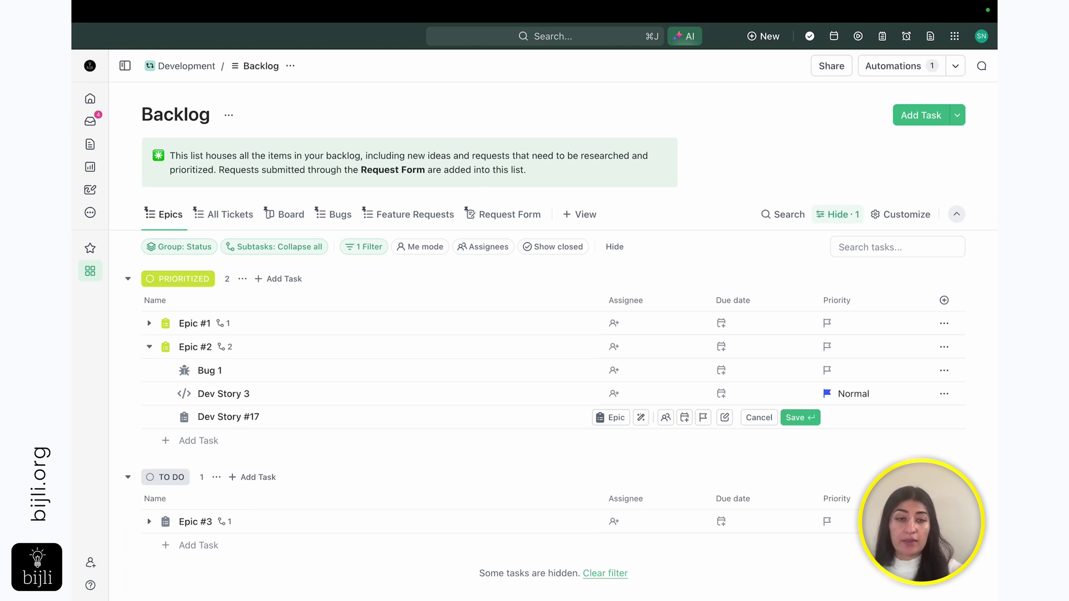
{"action": "left_click", "coordinate": [612, 424]}
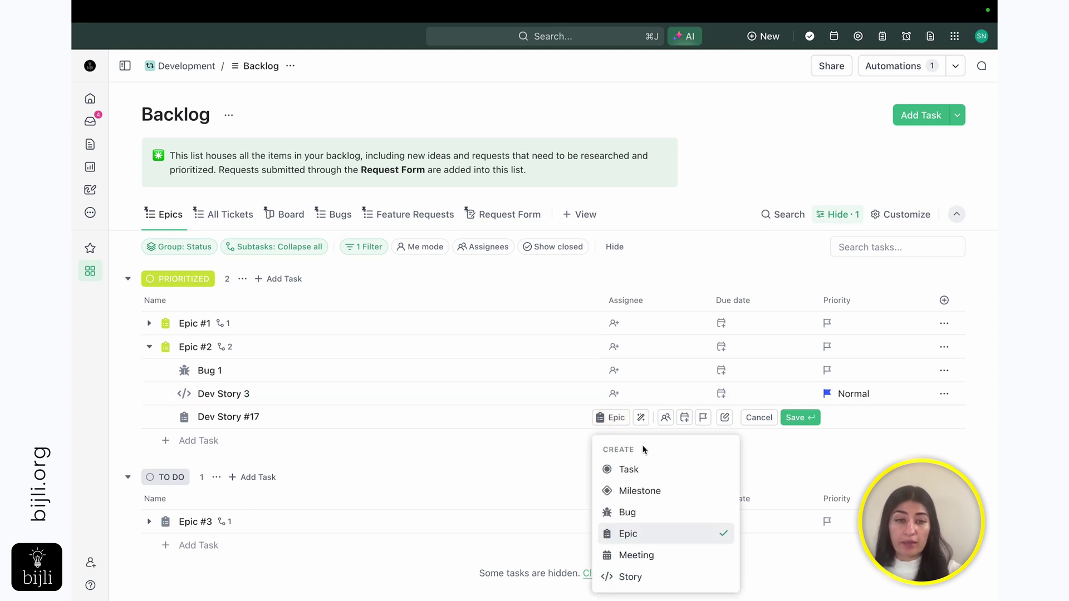
{"action": "left_click", "coordinate": [618, 576]}
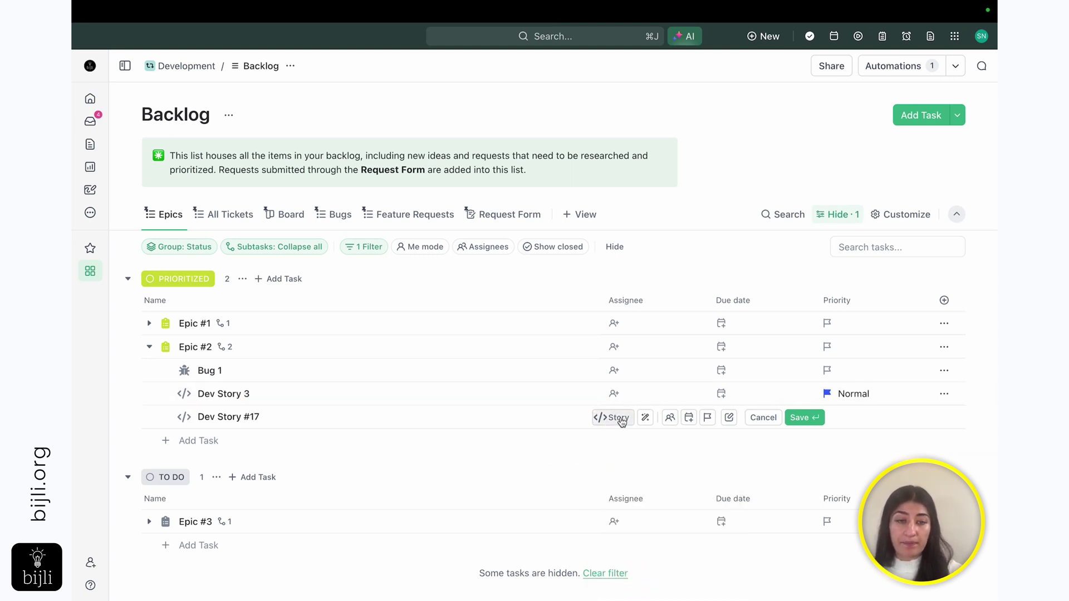
{"action": "left_click", "coordinate": [802, 417]}
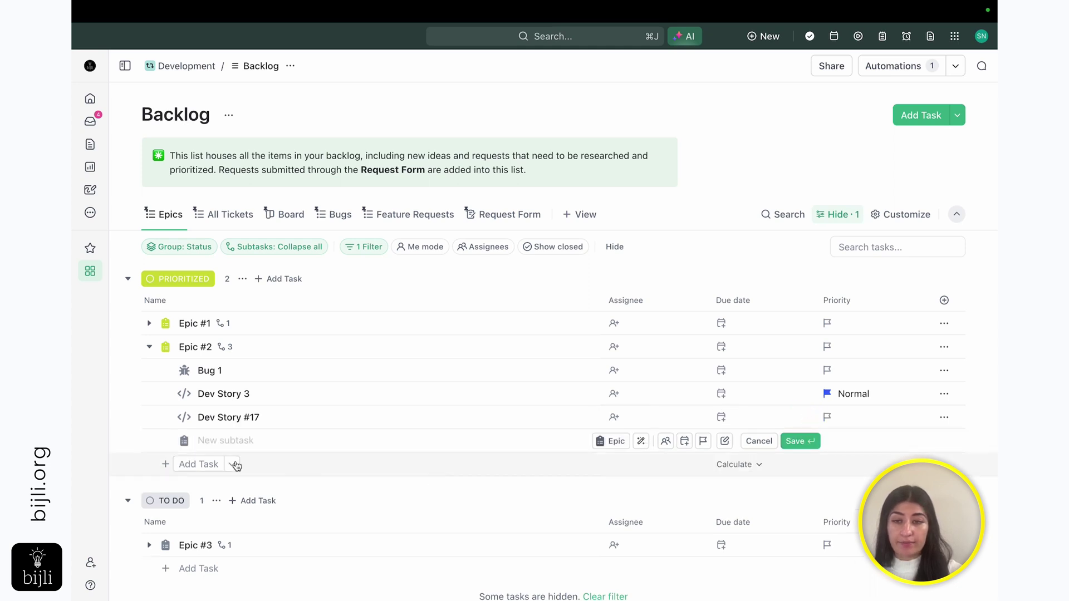
Add a Bug-type subtask 'Bug Issue #18' under Epic #2 and discard the empty row
{"action": "type", "text": "Bug"}
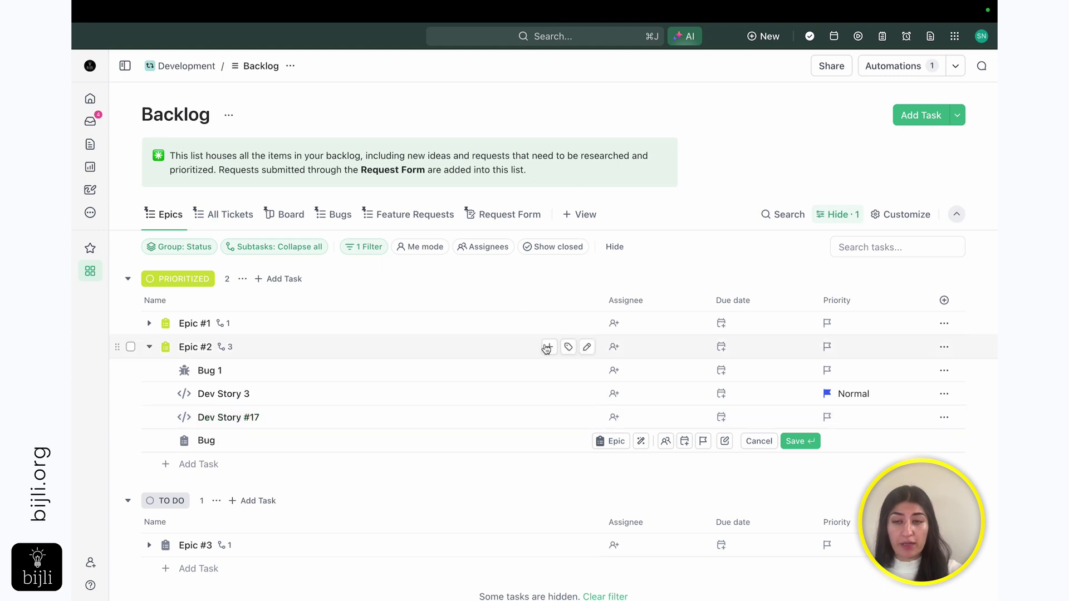
{"action": "type", "text": " Issue #"}
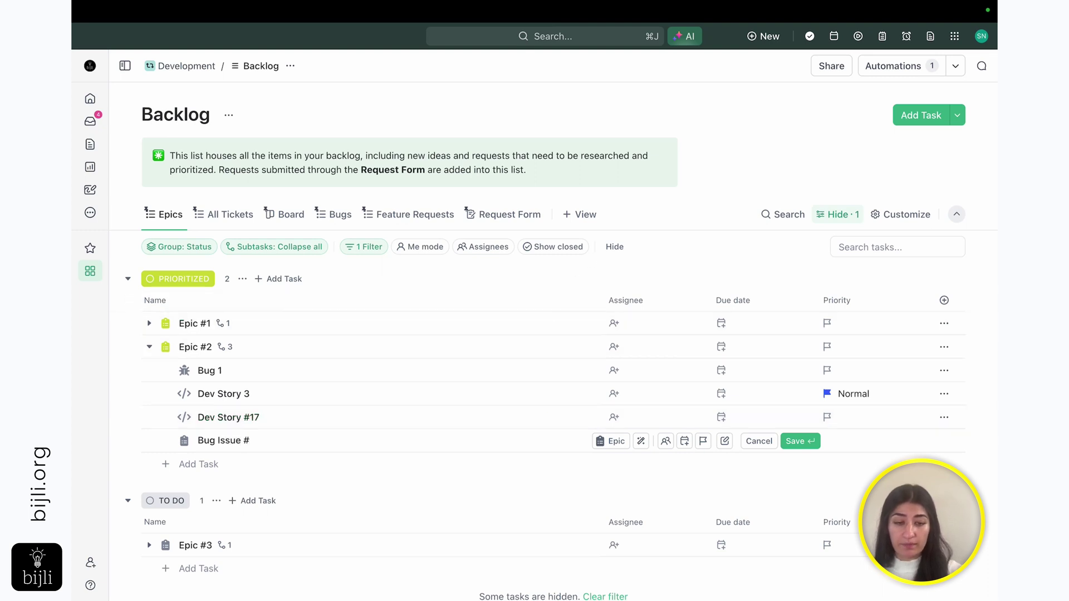
{"action": "type", "text": "18"}
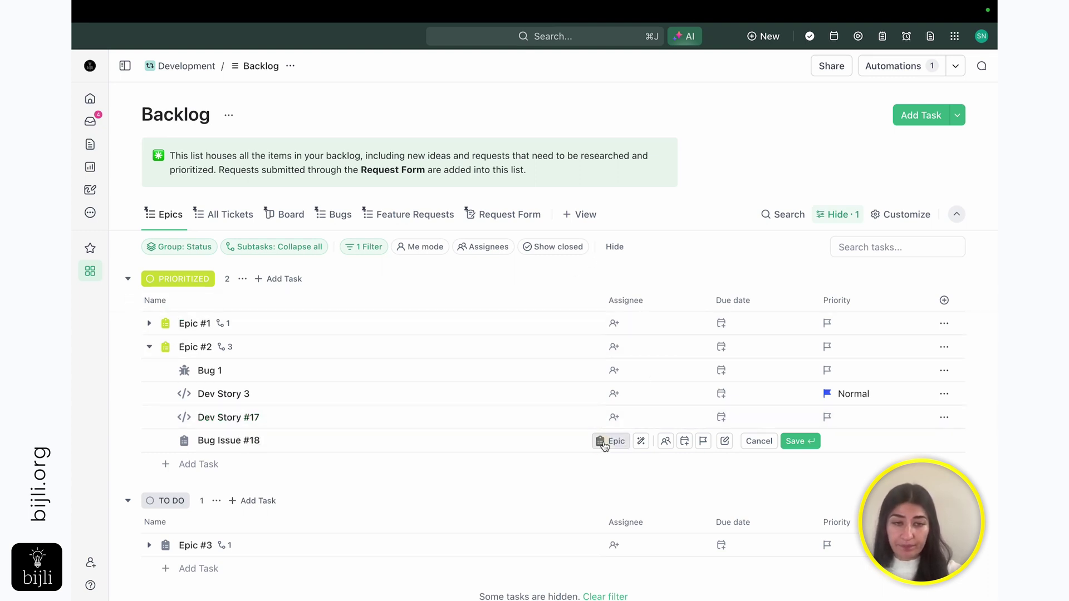
{"action": "left_click", "coordinate": [611, 441]}
{"action": "left_click", "coordinate": [638, 523]}
{"action": "left_click", "coordinate": [799, 441]}
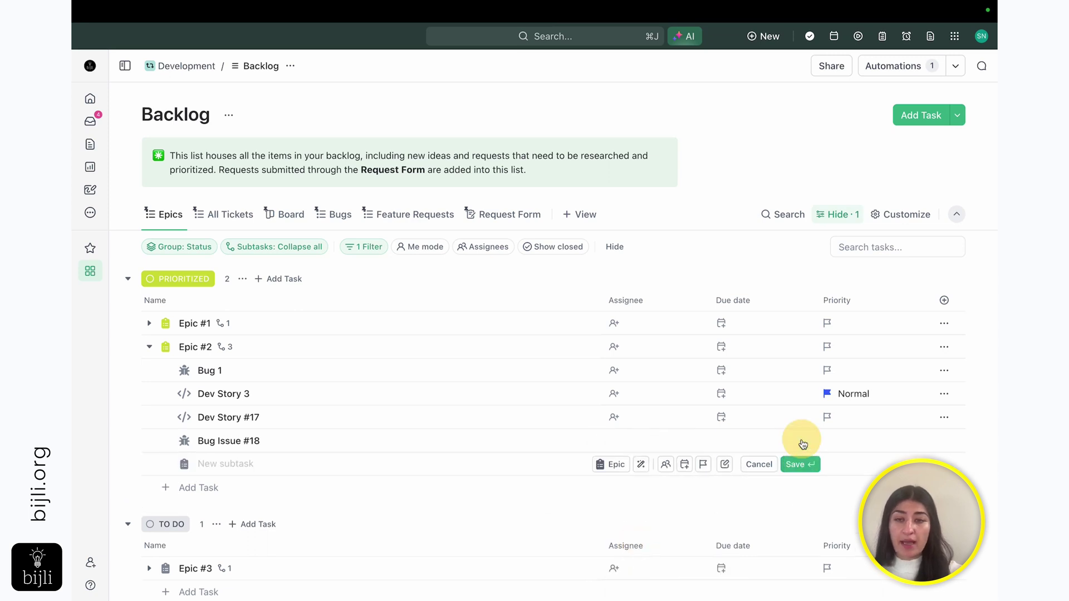
{"action": "left_click", "coordinate": [247, 496]}
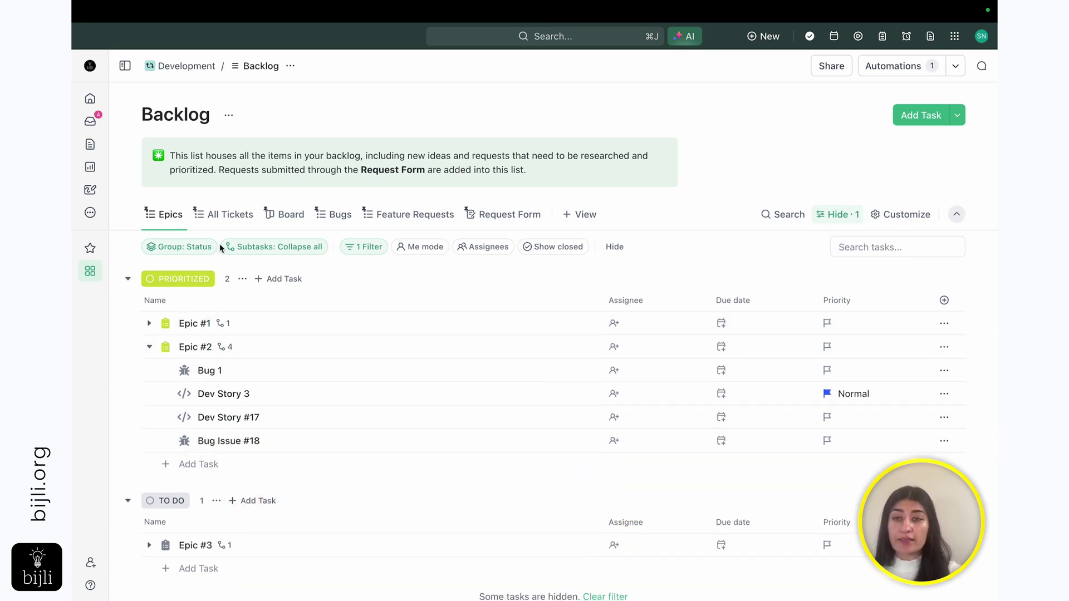
Browse the All Tickets and Board views of the Backlog, ending on the Bugs view
{"action": "left_click", "coordinate": [235, 223]}
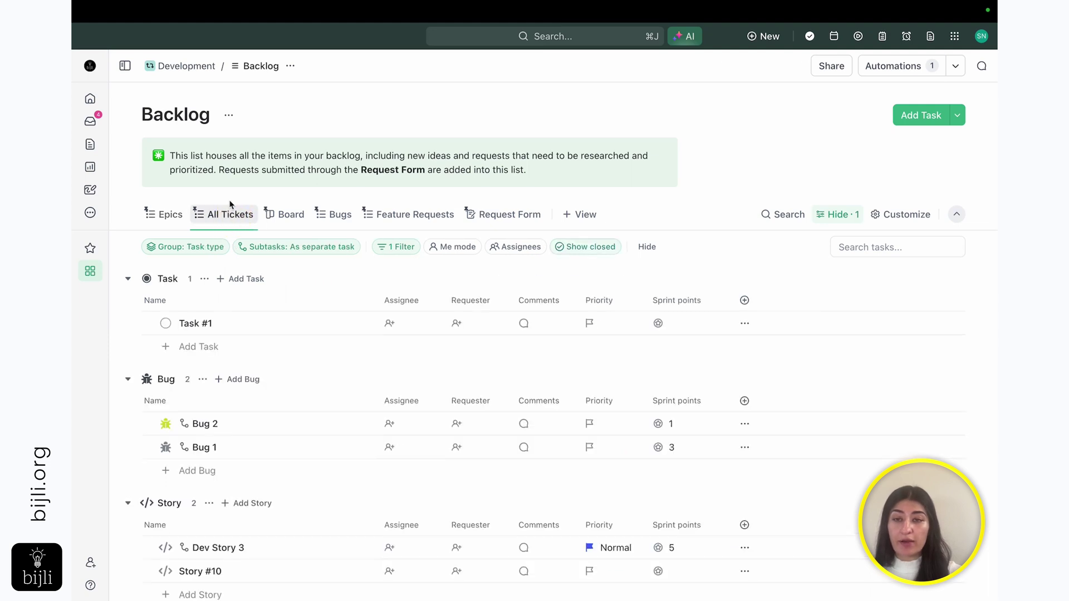
{"action": "scroll", "coordinate": [204, 362], "scroll_direction": "down", "scroll_amount": 5}
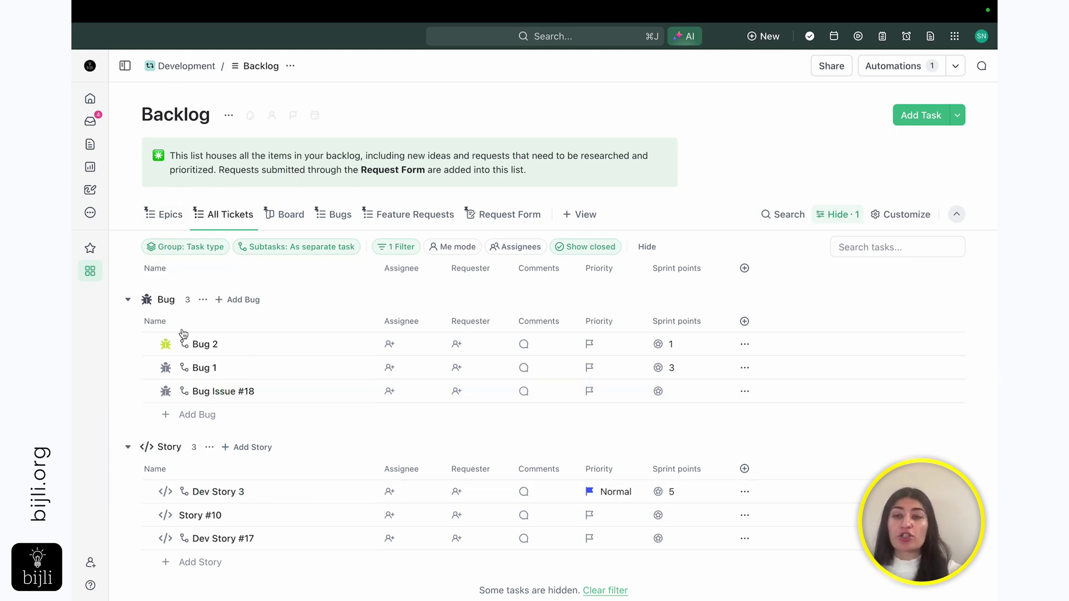
{"action": "scroll", "coordinate": [234, 446], "scroll_direction": "up", "scroll_amount": 2}
{"action": "scroll", "coordinate": [209, 479], "scroll_direction": "down", "scroll_amount": 2}
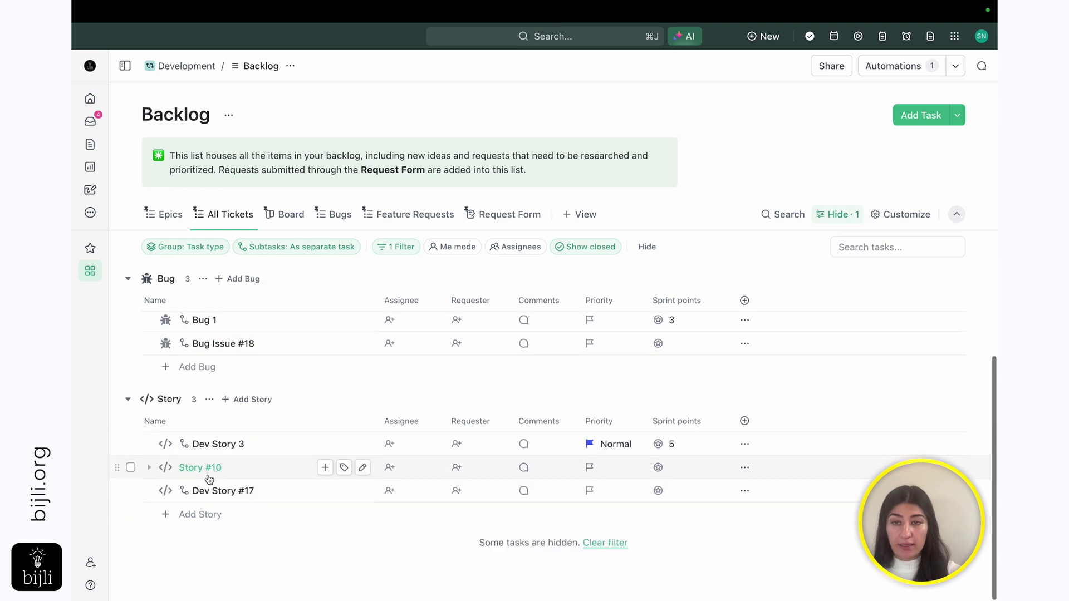
{"action": "left_click", "coordinate": [290, 215]}
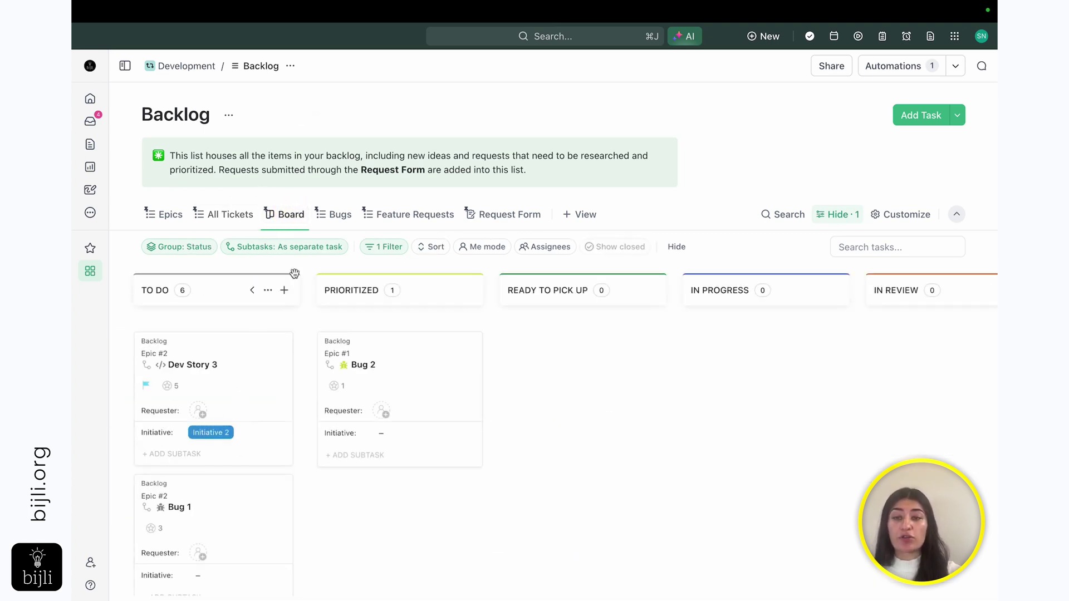
{"action": "scroll", "coordinate": [627, 360], "scroll_direction": "right", "scroll_amount": 10}
{"action": "scroll", "coordinate": [628, 361], "scroll_direction": "left", "scroll_amount": 10}
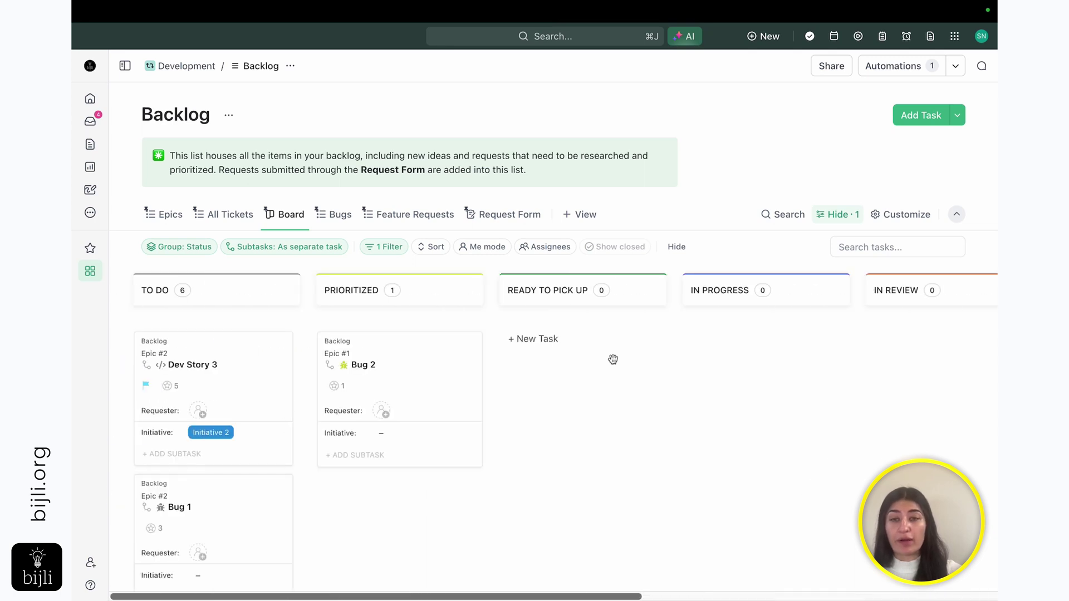
{"action": "left_click", "coordinate": [327, 215]}
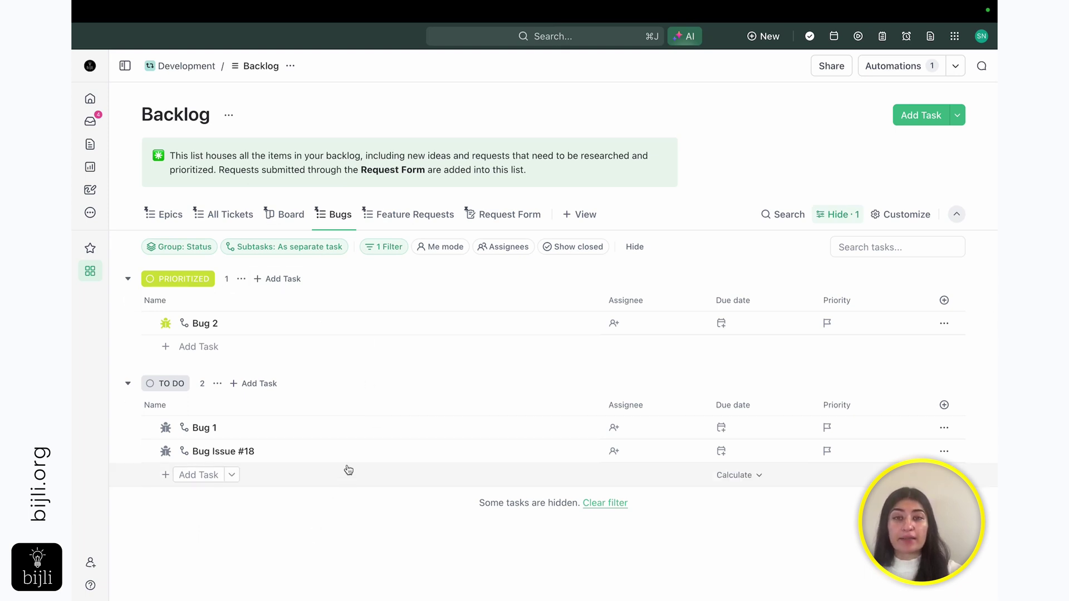
Look through the Feature Requests and Bugs views, then return to the Epics view
{"action": "left_click", "coordinate": [404, 216]}
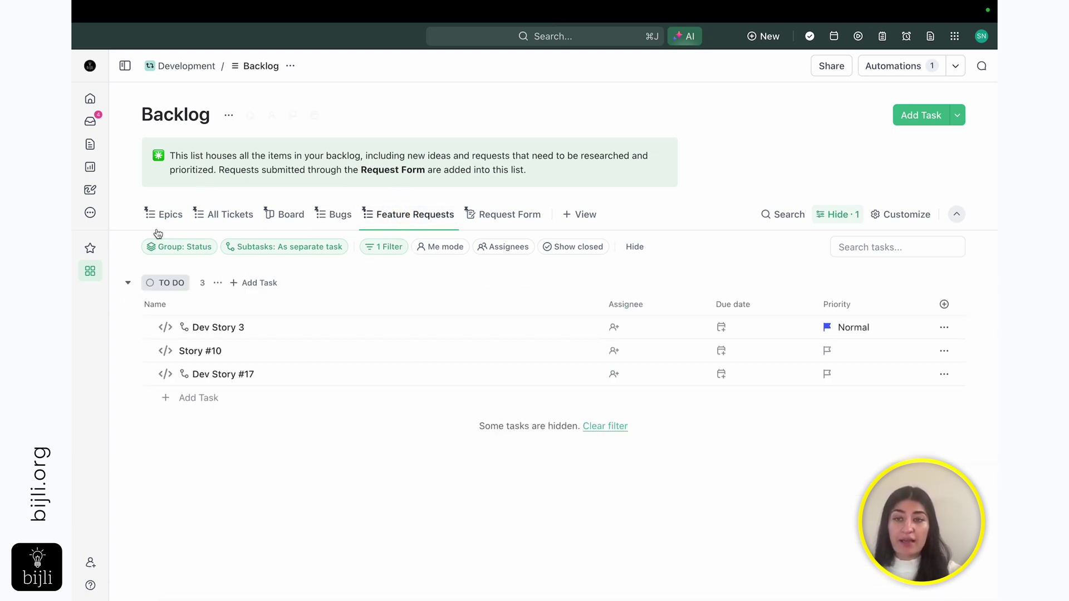
{"action": "left_click", "coordinate": [330, 221]}
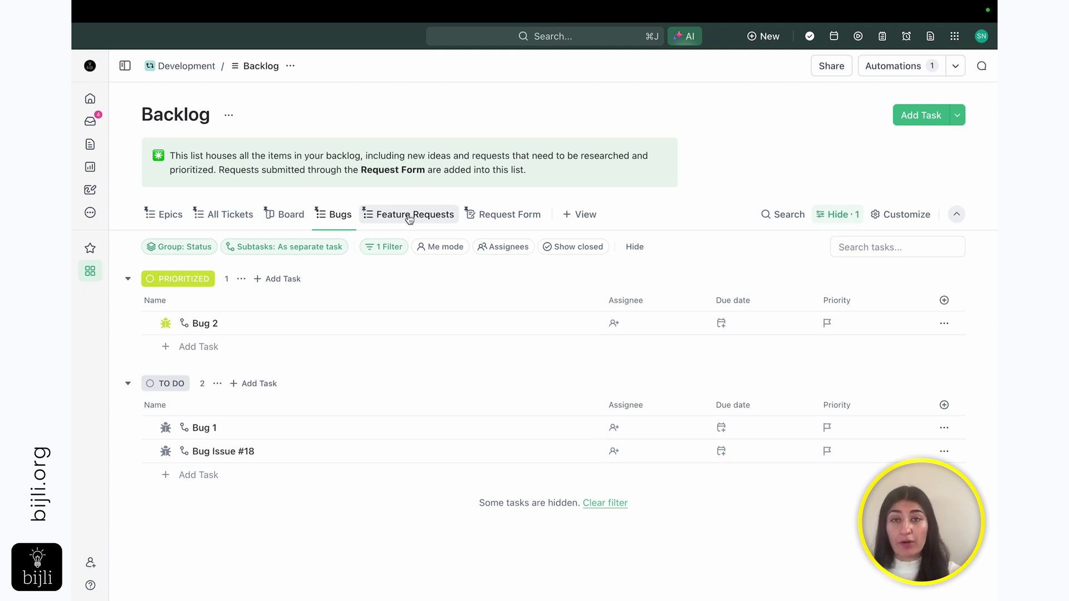
{"action": "left_click", "coordinate": [161, 216]}
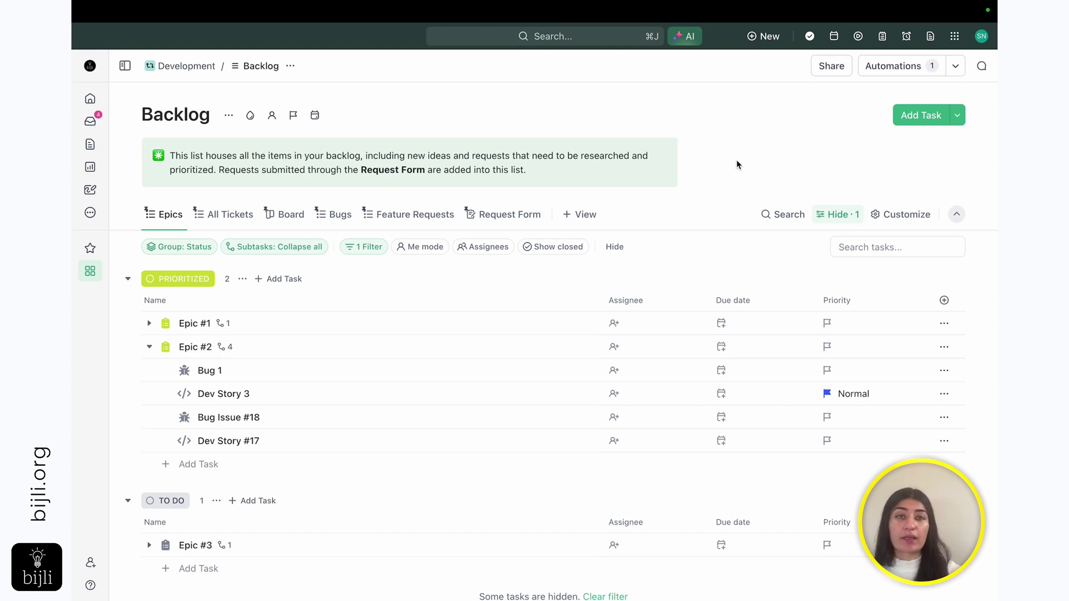
{"action": "left_click", "coordinate": [958, 116]}
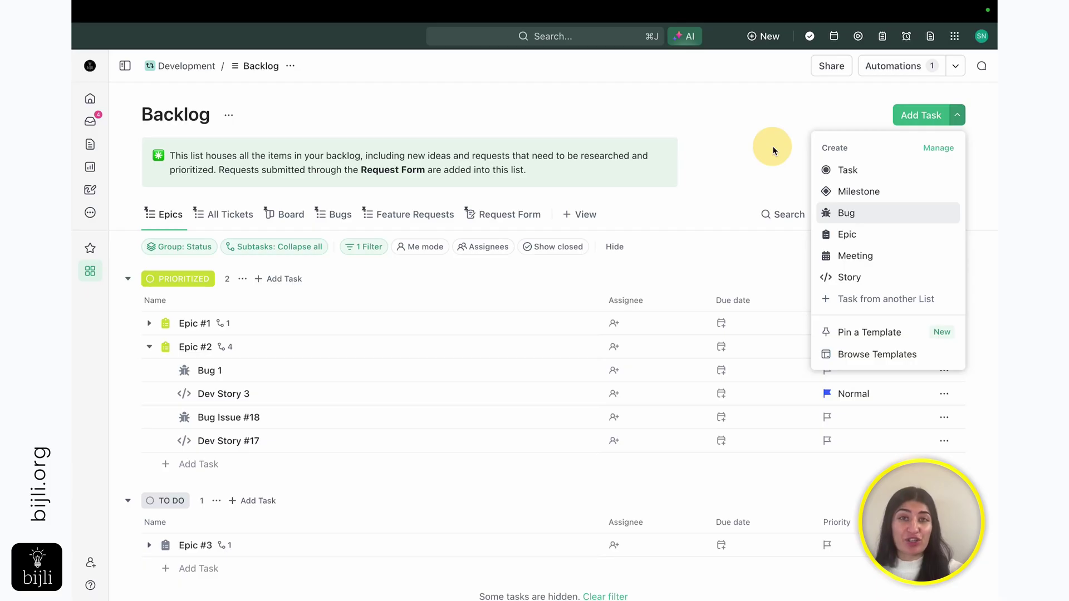
{"action": "left_click", "coordinate": [773, 151]}
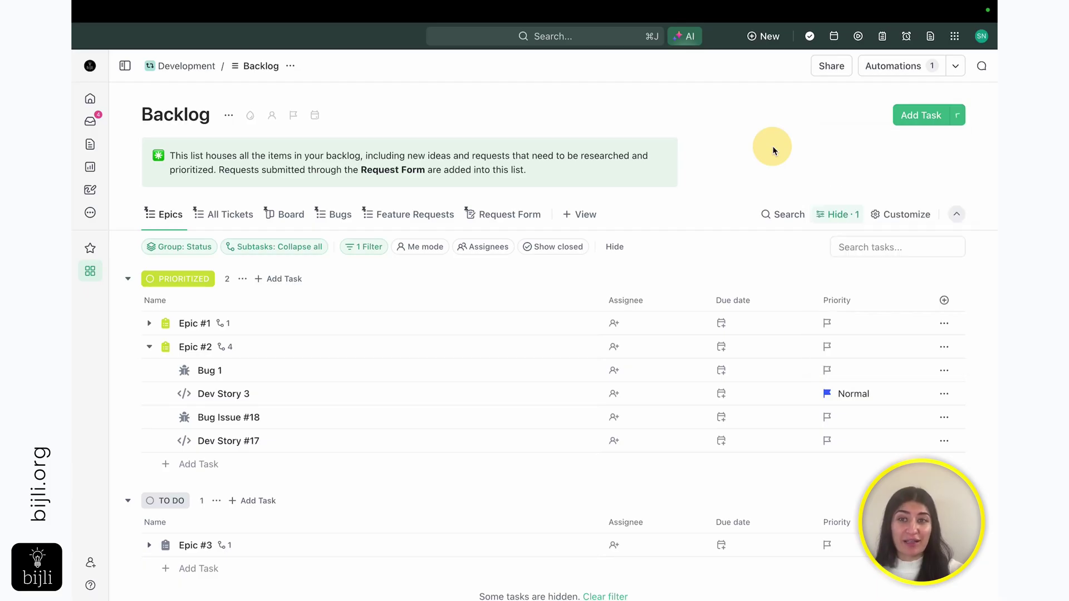
{"action": "left_click", "coordinate": [91, 273]}
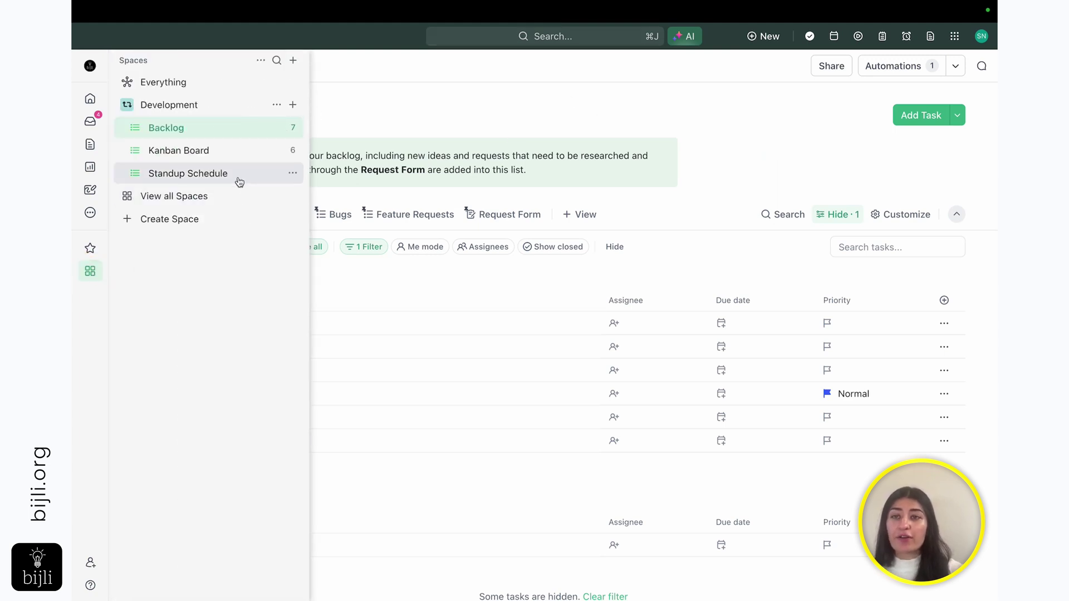
{"action": "left_click", "coordinate": [210, 157]}
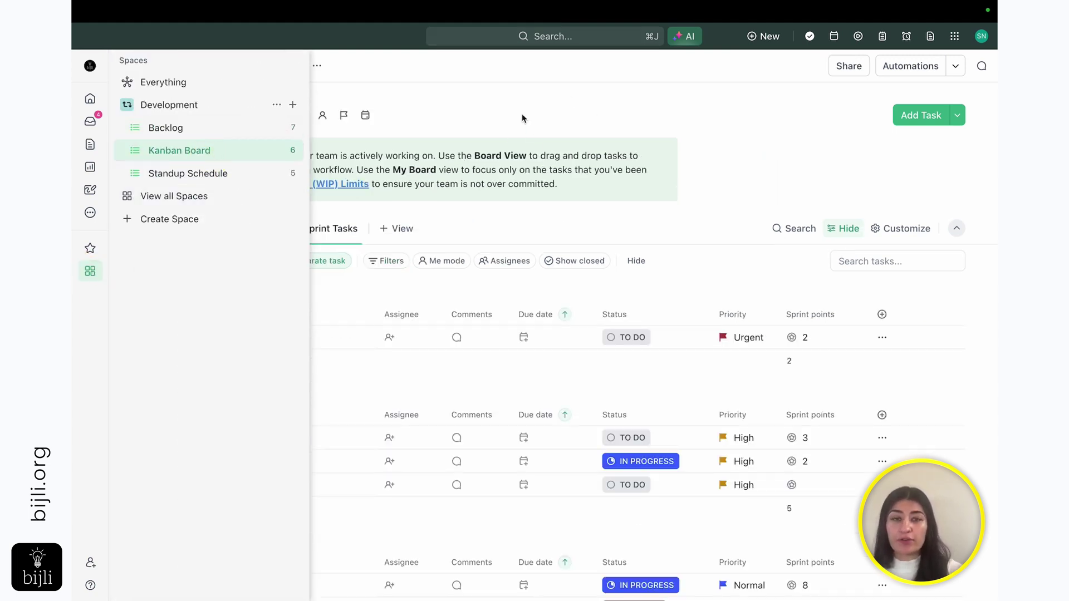
{"action": "scroll", "coordinate": [228, 324], "scroll_direction": "down", "scroll_amount": 2}
{"action": "scroll", "coordinate": [229, 325], "scroll_direction": "up", "scroll_amount": 2}
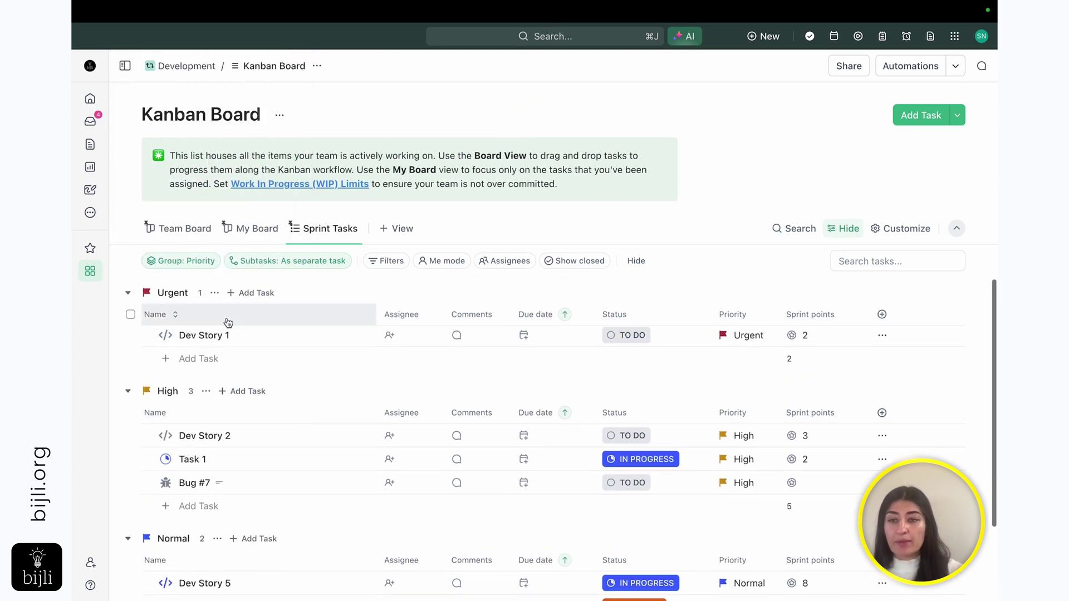
{"action": "scroll", "coordinate": [220, 474], "scroll_direction": "down", "scroll_amount": 2}
{"action": "scroll", "coordinate": [218, 487], "scroll_direction": "up", "scroll_amount": 2}
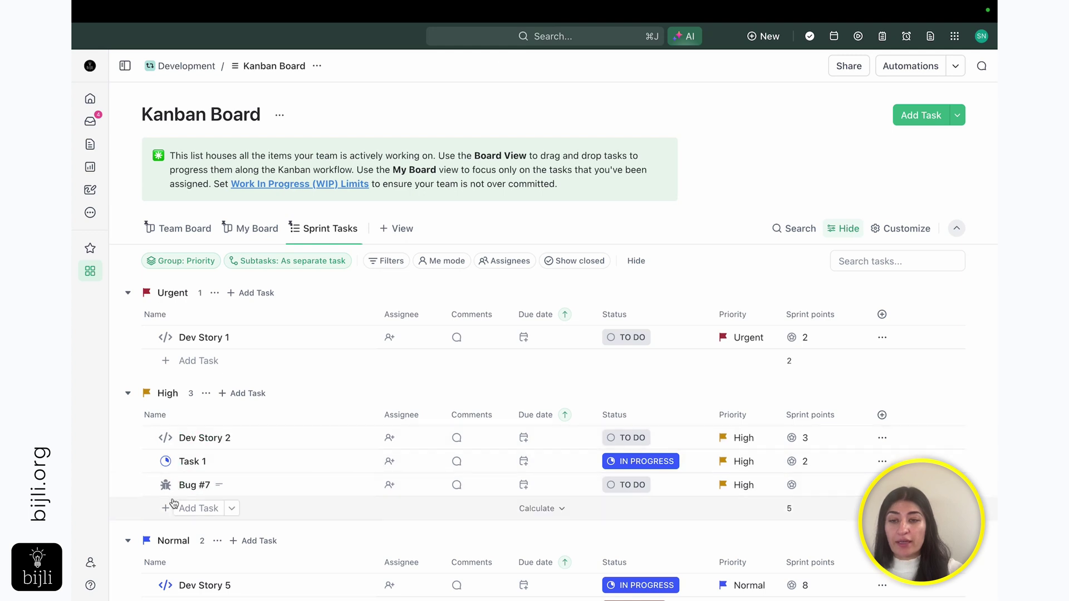
{"action": "scroll", "coordinate": [237, 341], "scroll_direction": "down", "scroll_amount": 2}
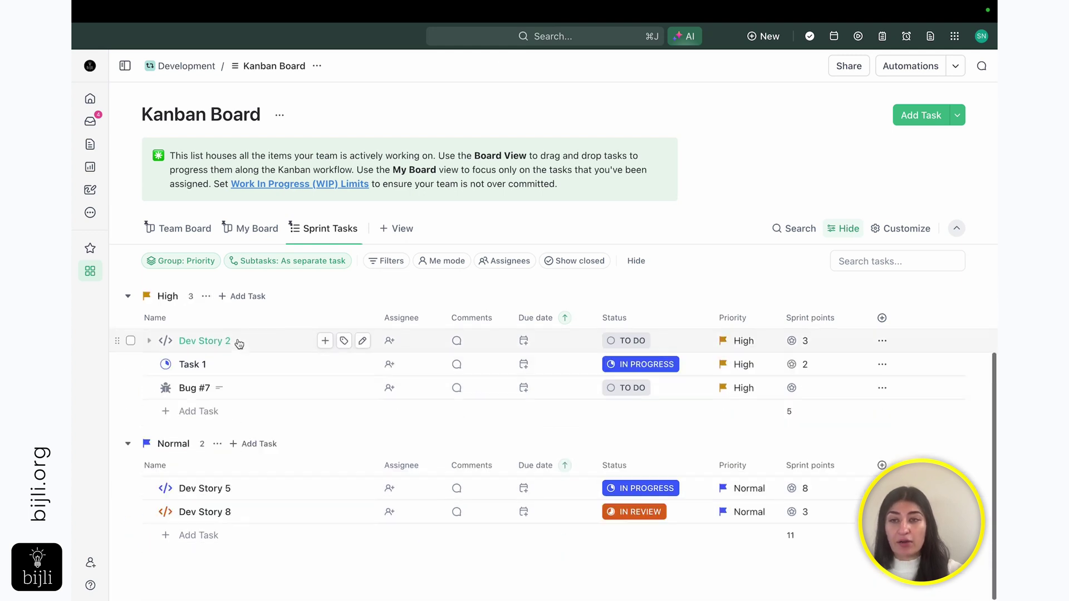
{"action": "scroll", "coordinate": [237, 342], "scroll_direction": "up", "scroll_amount": 2}
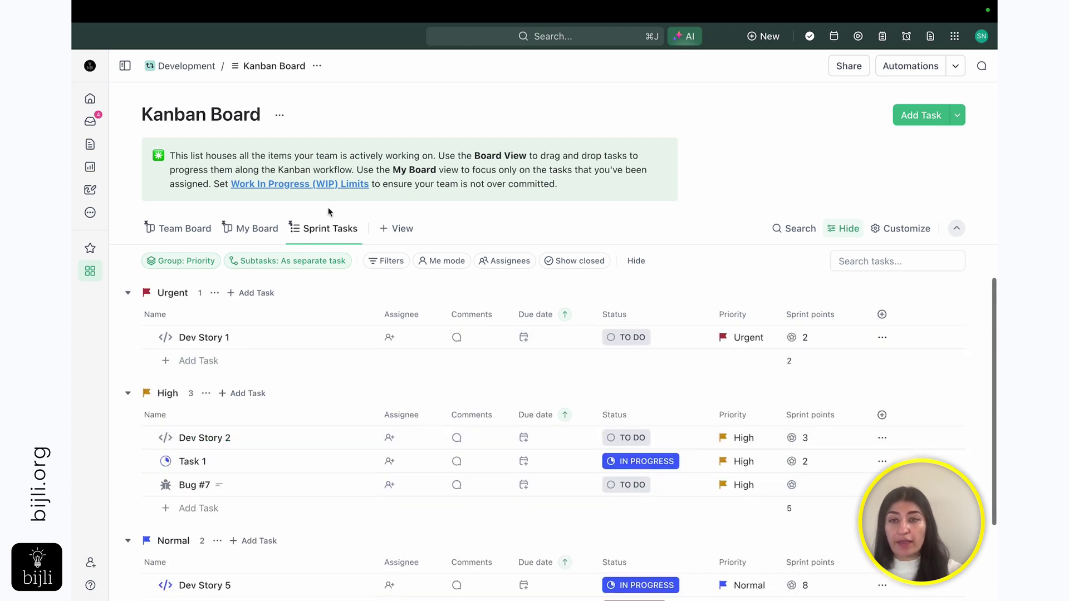
{"action": "left_click", "coordinate": [196, 266]}
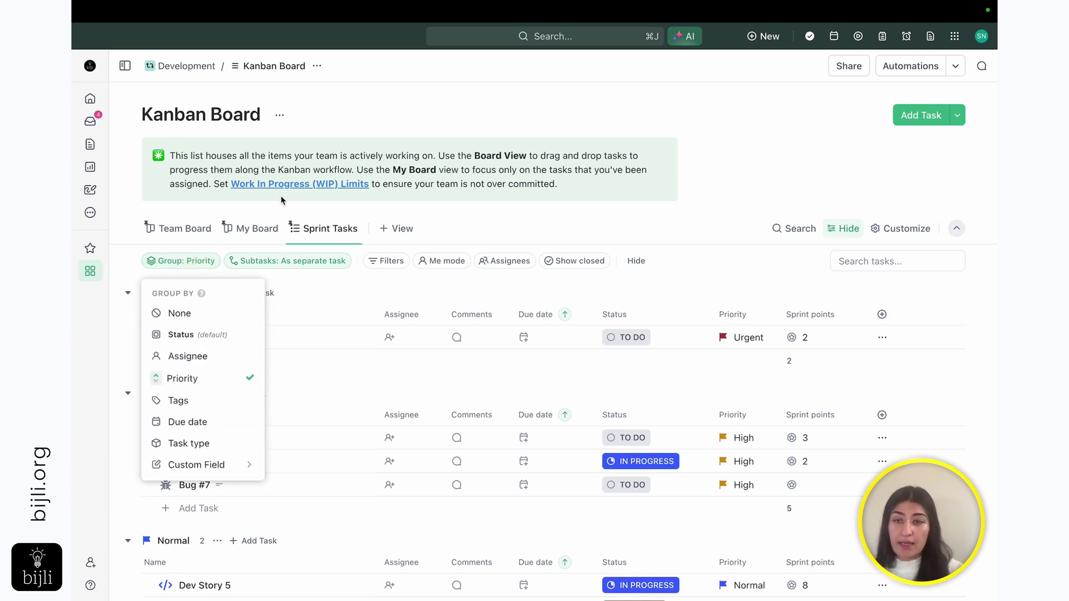
{"action": "left_click", "coordinate": [210, 448]}
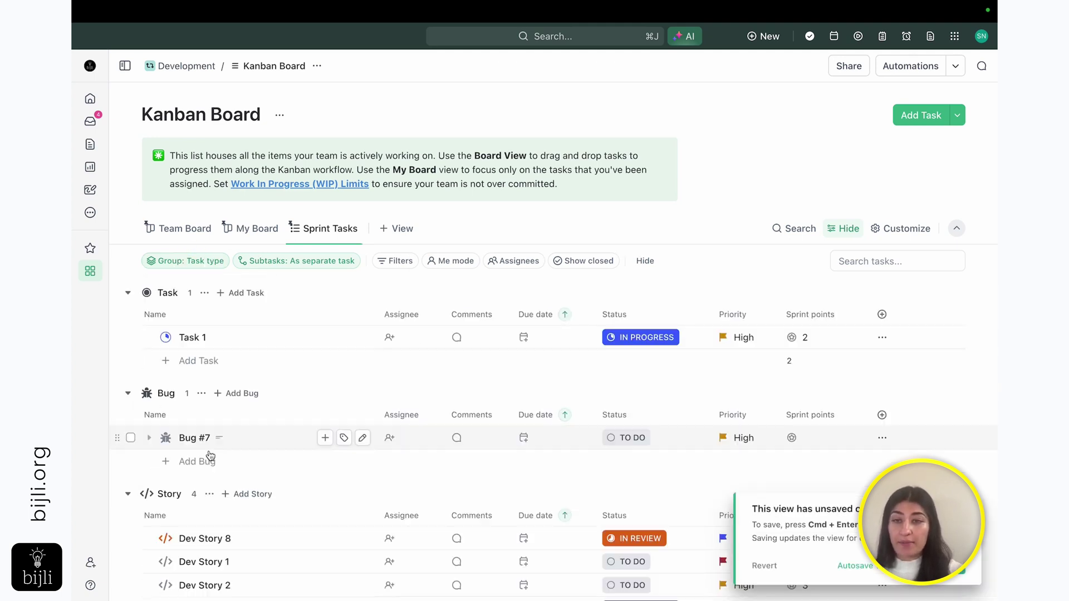
{"action": "scroll", "coordinate": [212, 481], "scroll_direction": "down", "scroll_amount": 2}
{"action": "scroll", "coordinate": [215, 485], "scroll_direction": "up", "scroll_amount": 2}
{"action": "scroll", "coordinate": [222, 331], "scroll_direction": "down", "scroll_amount": 1}
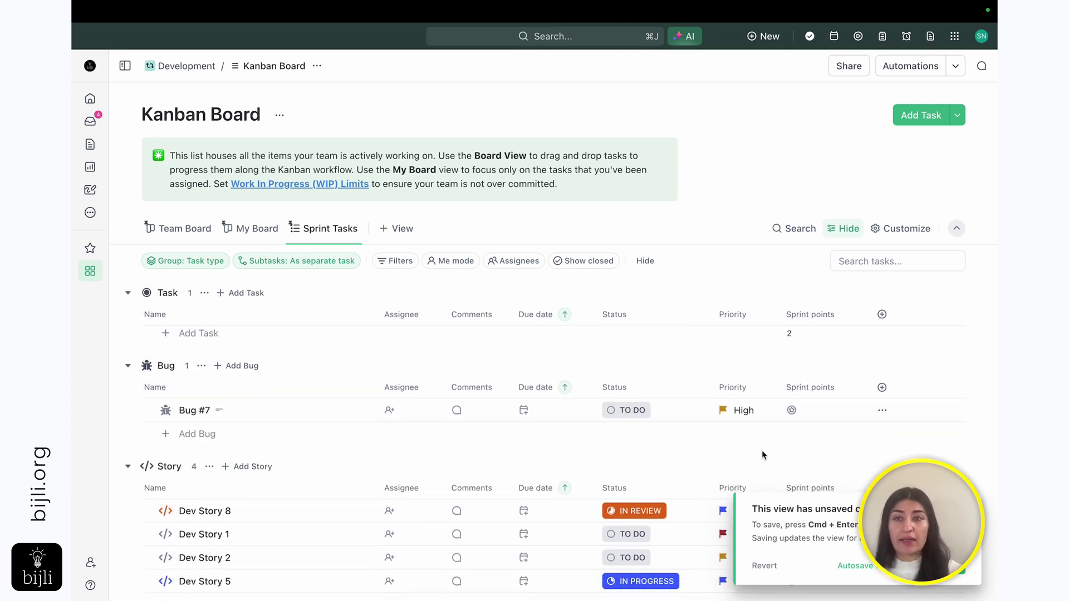
In the Backlog, set Bug 1's status to Ready to pick up
{"action": "mouse_move", "coordinate": [89, 271]}
{"action": "left_click", "coordinate": [178, 129]}
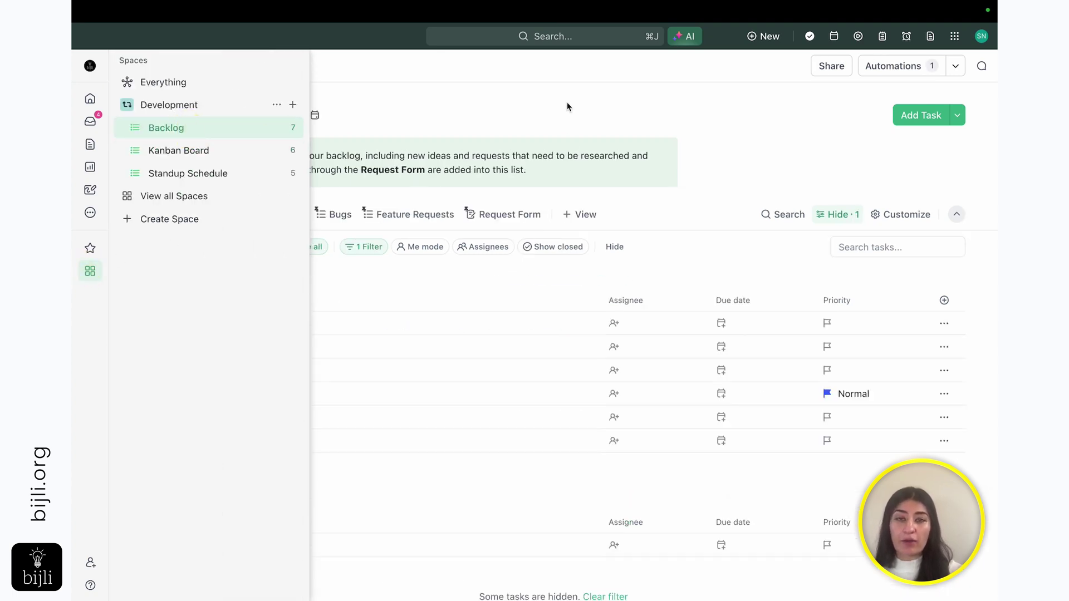
{"action": "scroll", "coordinate": [192, 415], "scroll_direction": "down", "scroll_amount": 1}
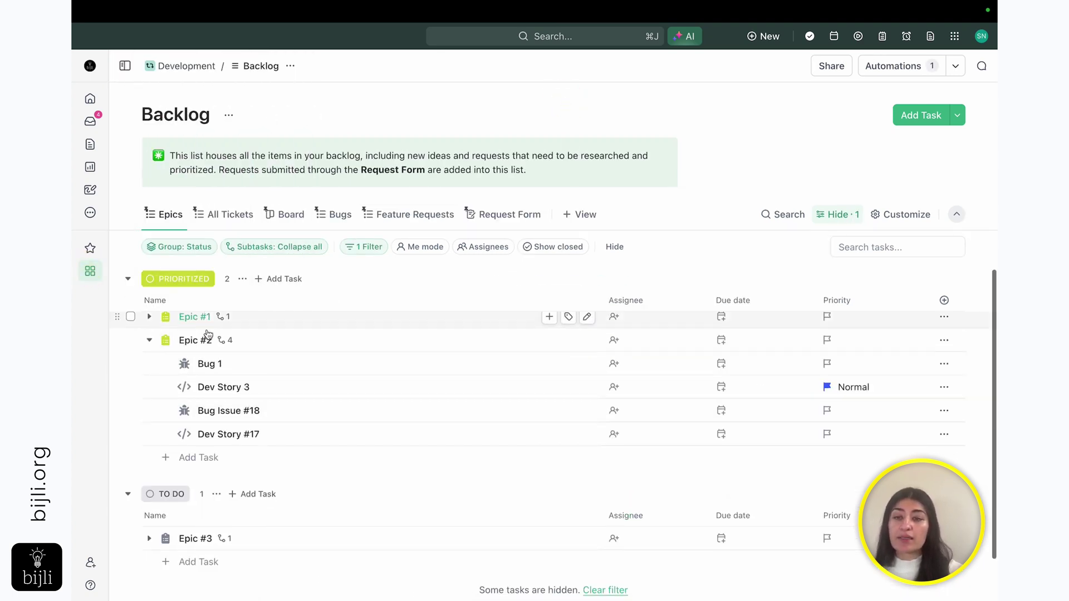
{"action": "left_click", "coordinate": [185, 364]}
{"action": "left_click", "coordinate": [211, 448]}
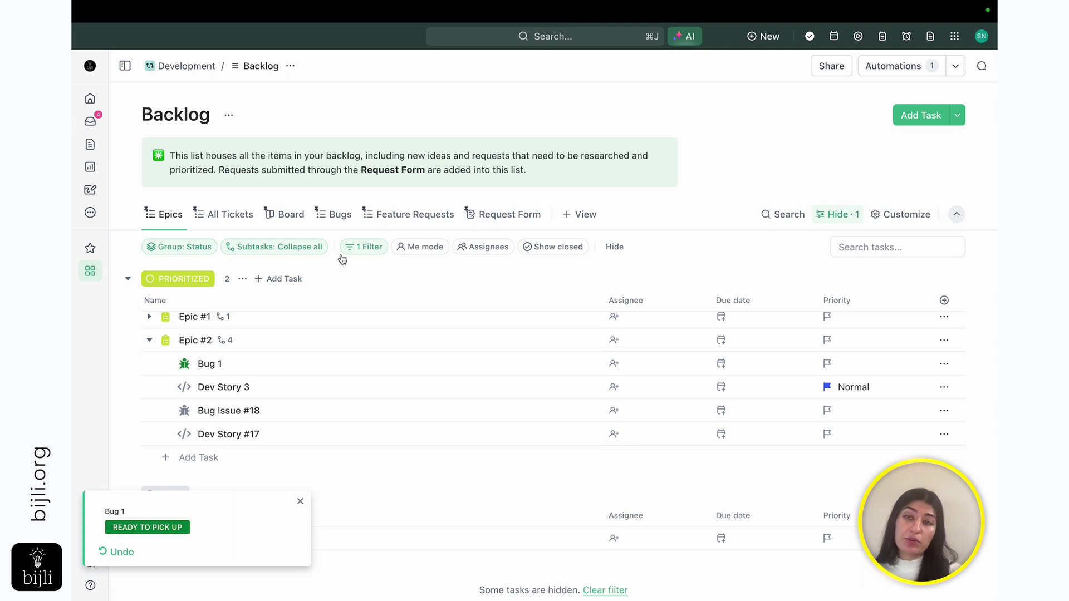
Open the Kanban Board's Sprint Tasks list to find Bug 1 there
{"action": "left_click", "coordinate": [92, 277]}
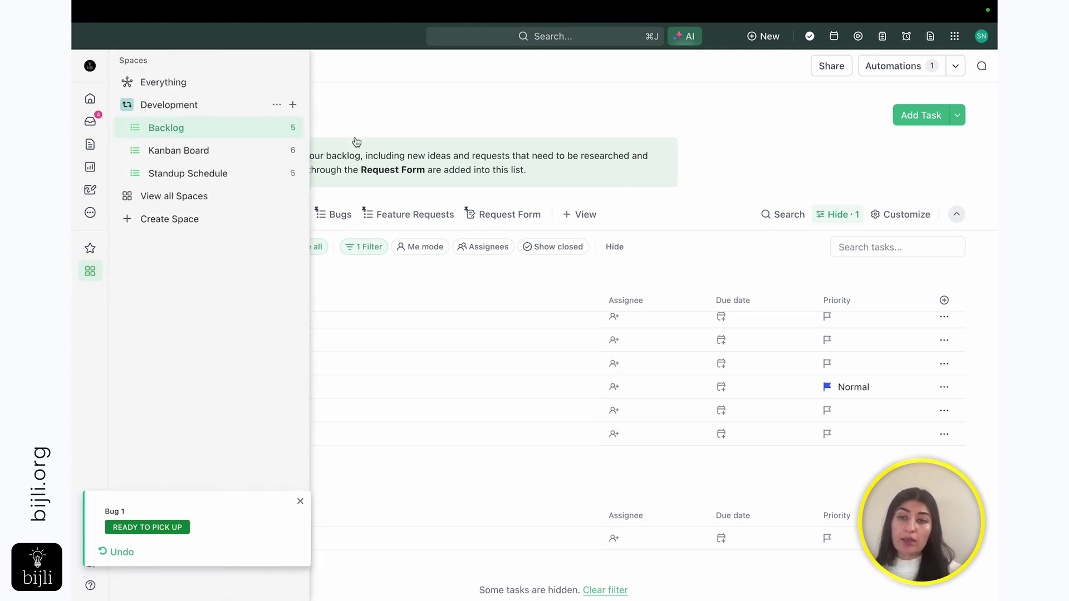
{"action": "left_click", "coordinate": [187, 155]}
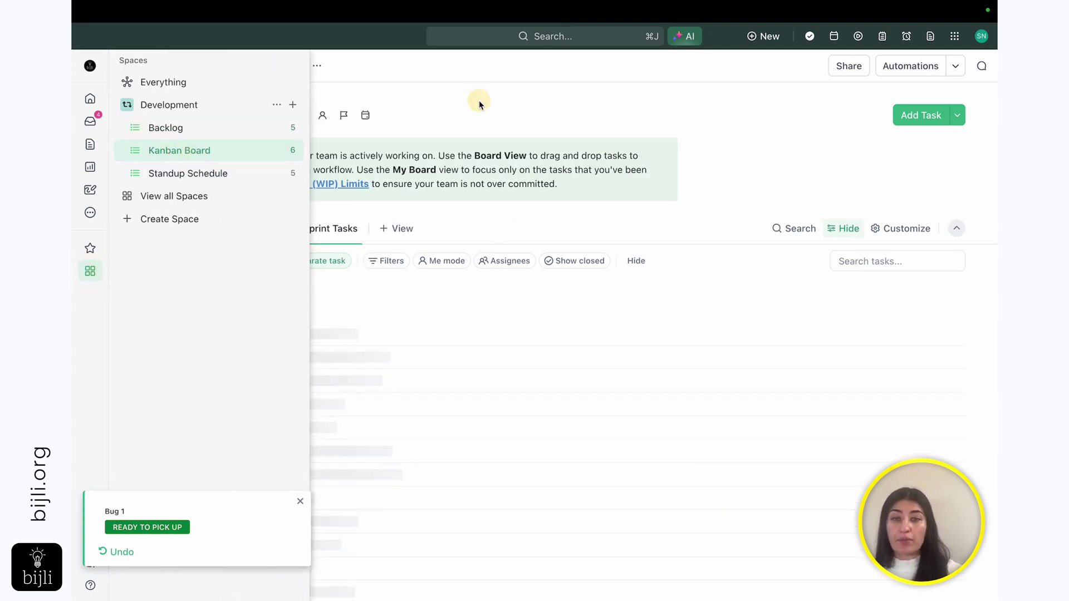
{"action": "scroll", "coordinate": [270, 295], "scroll_direction": "down", "scroll_amount": 5}
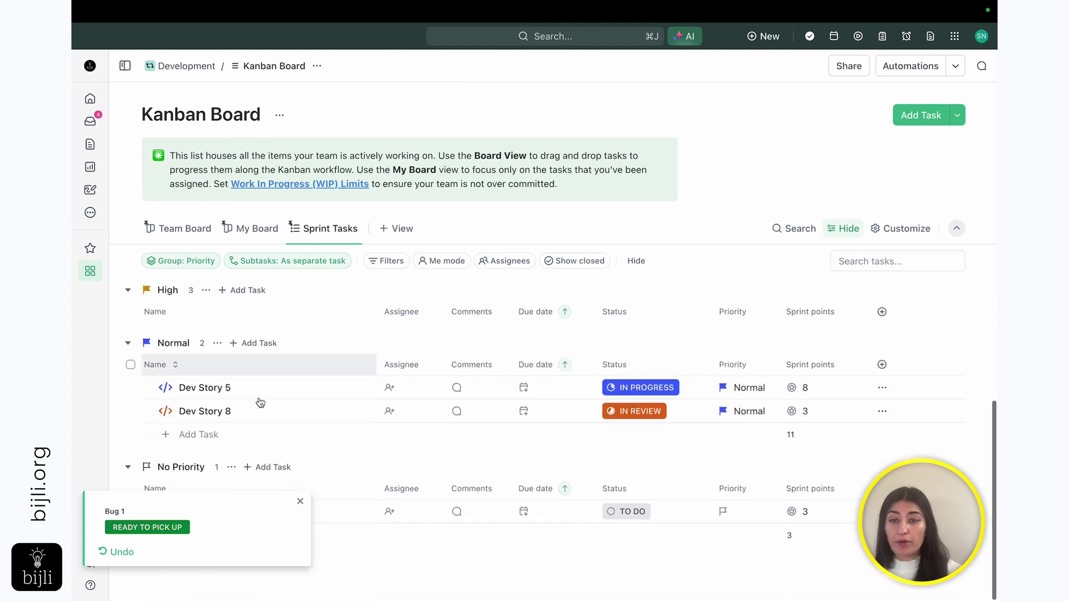
{"action": "left_click", "coordinate": [300, 499]}
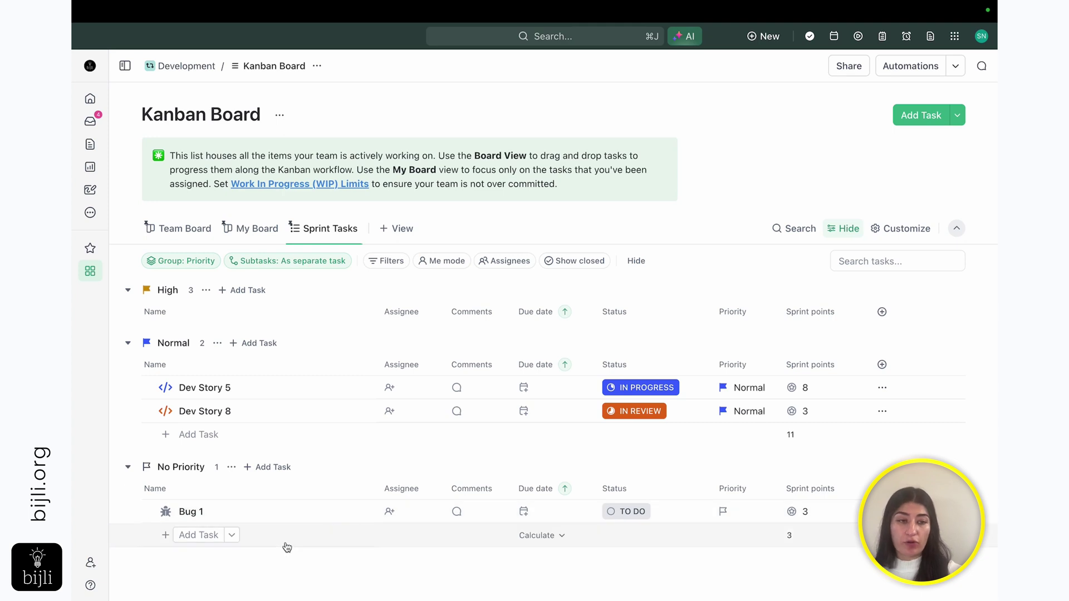
Open the Standup Schedule list and show the Create menu of available task types
{"action": "left_click", "coordinate": [90, 274]}
{"action": "left_click", "coordinate": [217, 176]}
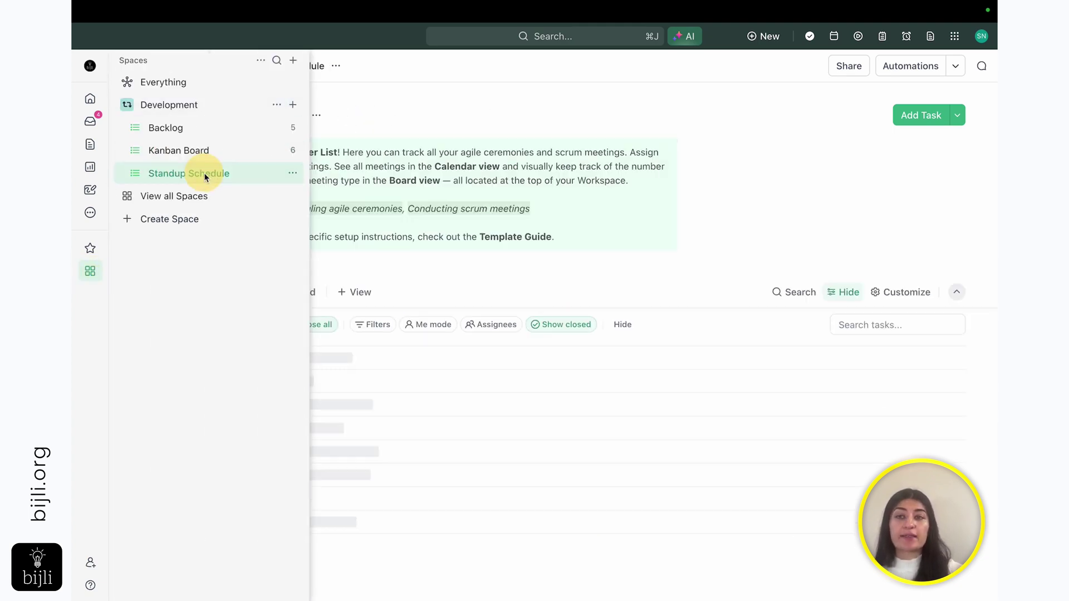
{"action": "scroll", "coordinate": [229, 435], "scroll_direction": "down", "scroll_amount": 3}
{"action": "scroll", "coordinate": [238, 467], "scroll_direction": "up", "scroll_amount": 3}
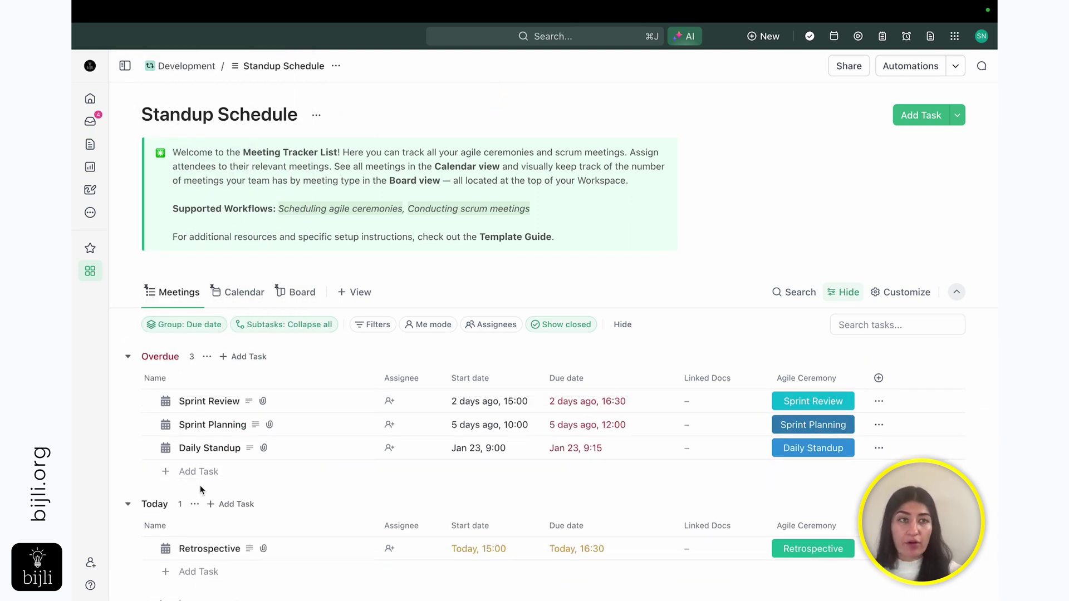
{"action": "scroll", "coordinate": [202, 489], "scroll_direction": "down", "scroll_amount": 3}
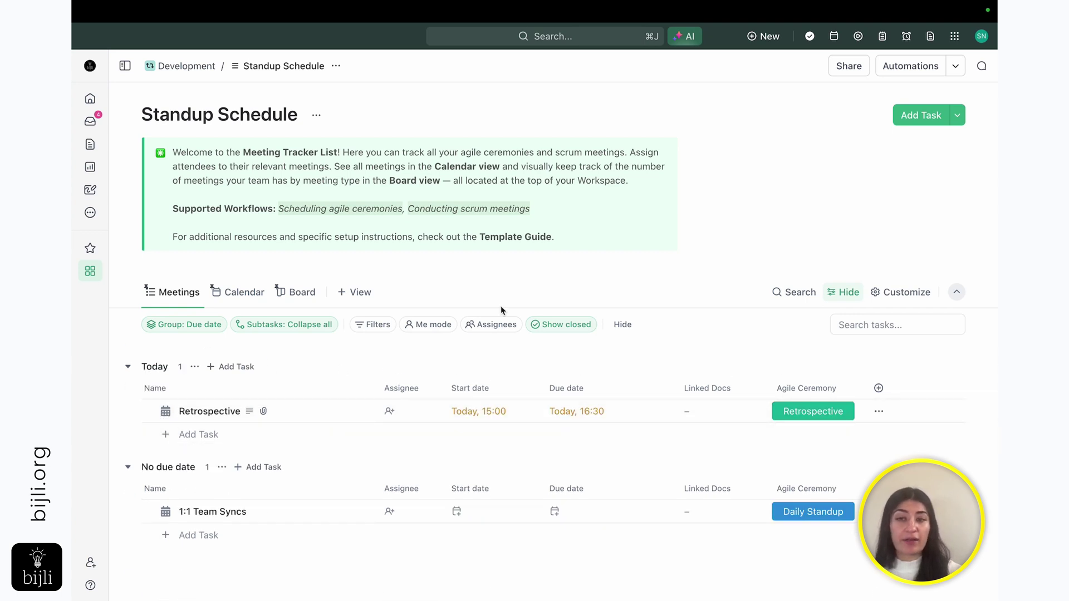
{"action": "left_click", "coordinate": [959, 117]}
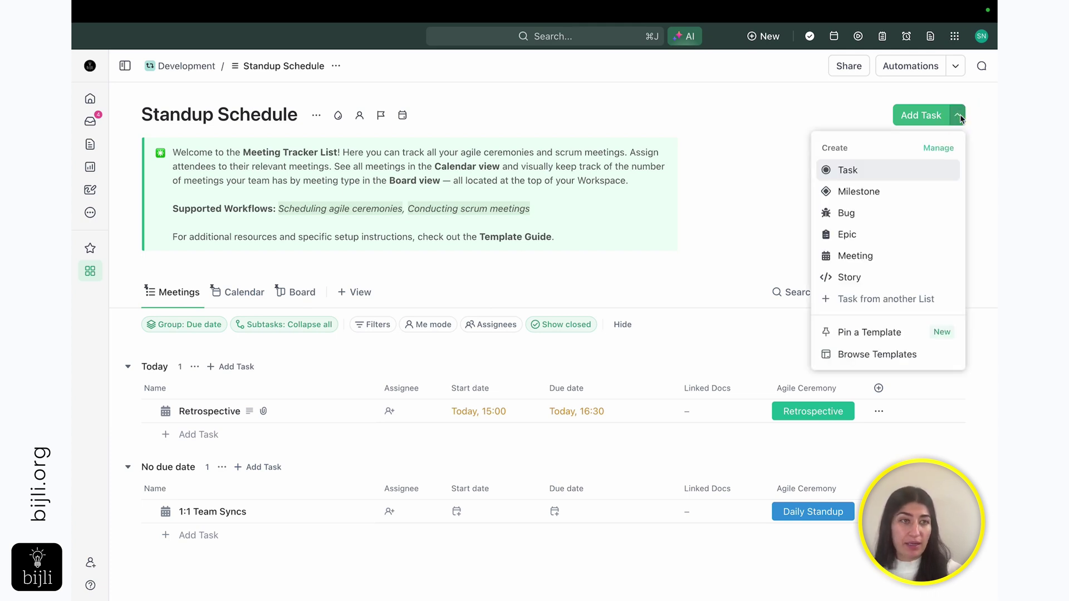
Create a meeting named 'PMO Management' with Agile Ceremony set to Sprint Review
{"action": "left_click", "coordinate": [856, 259]}
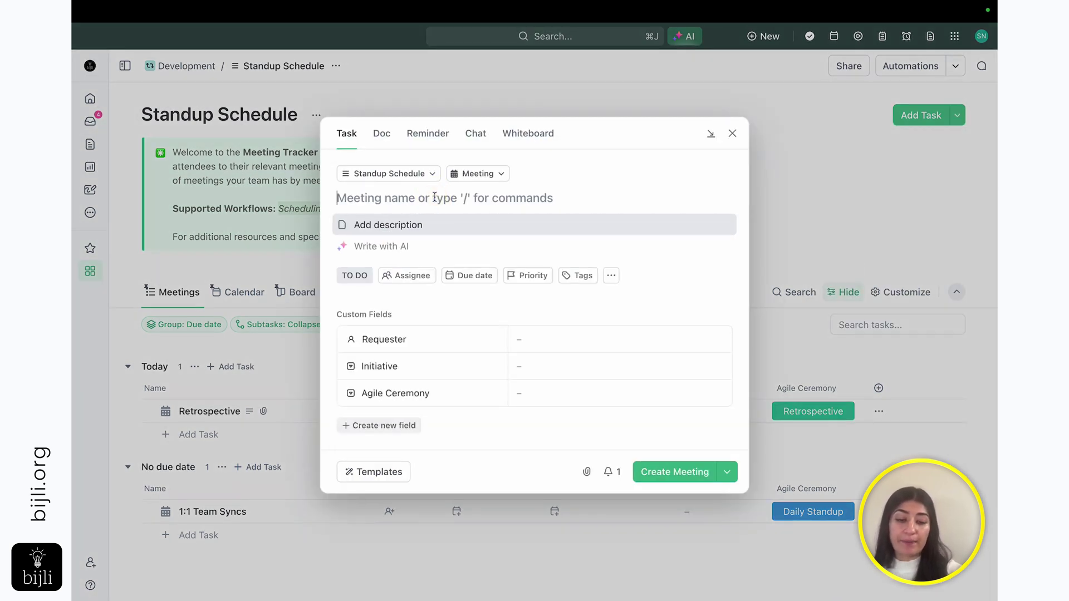
{"action": "type", "text": "PMO Management"}
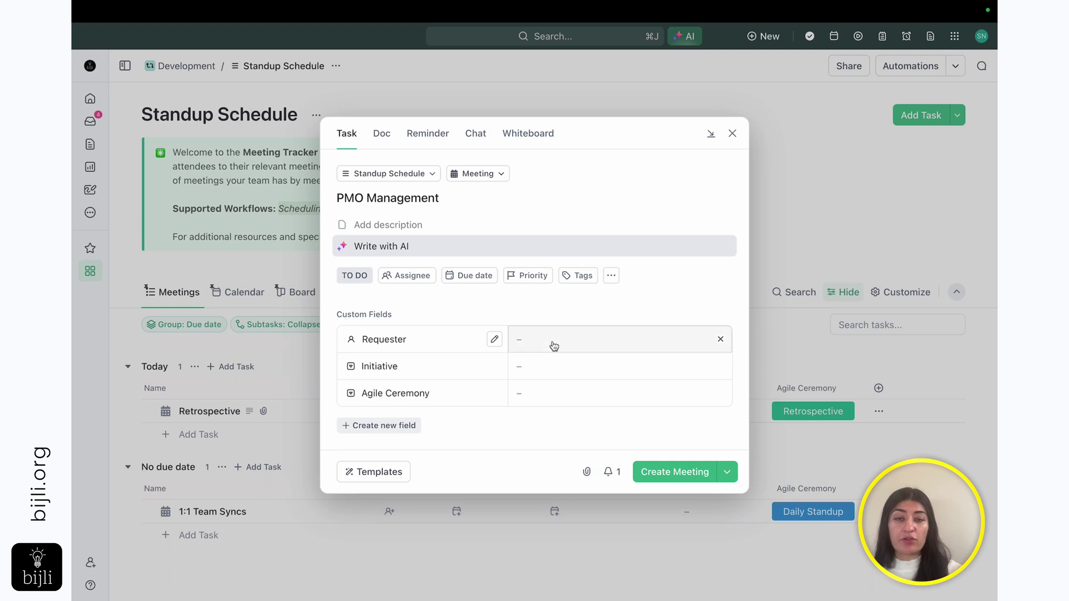
{"action": "left_click", "coordinate": [559, 396]}
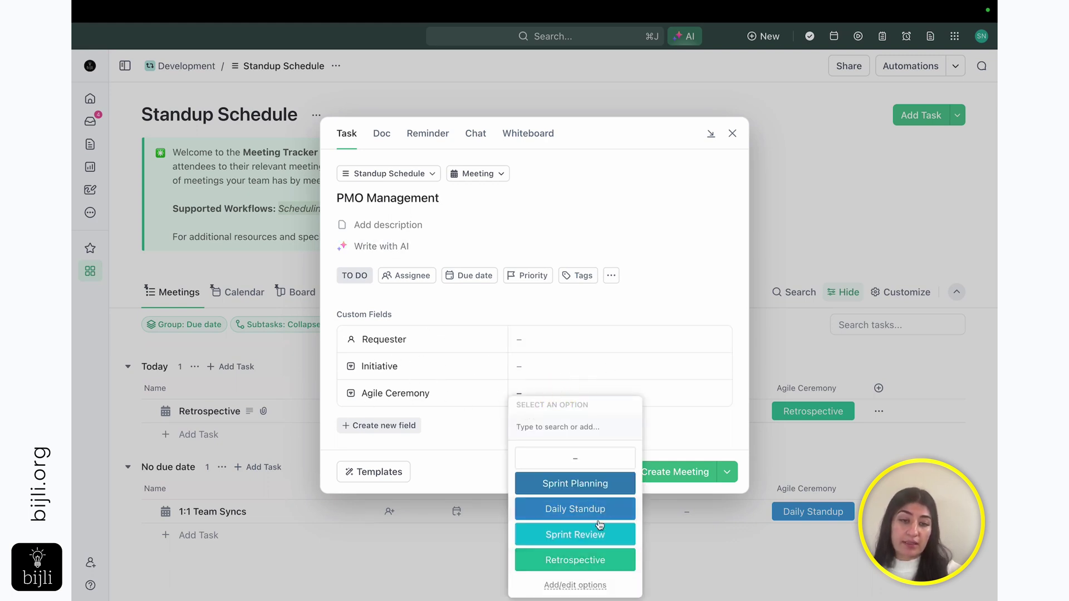
{"action": "left_click", "coordinate": [583, 538]}
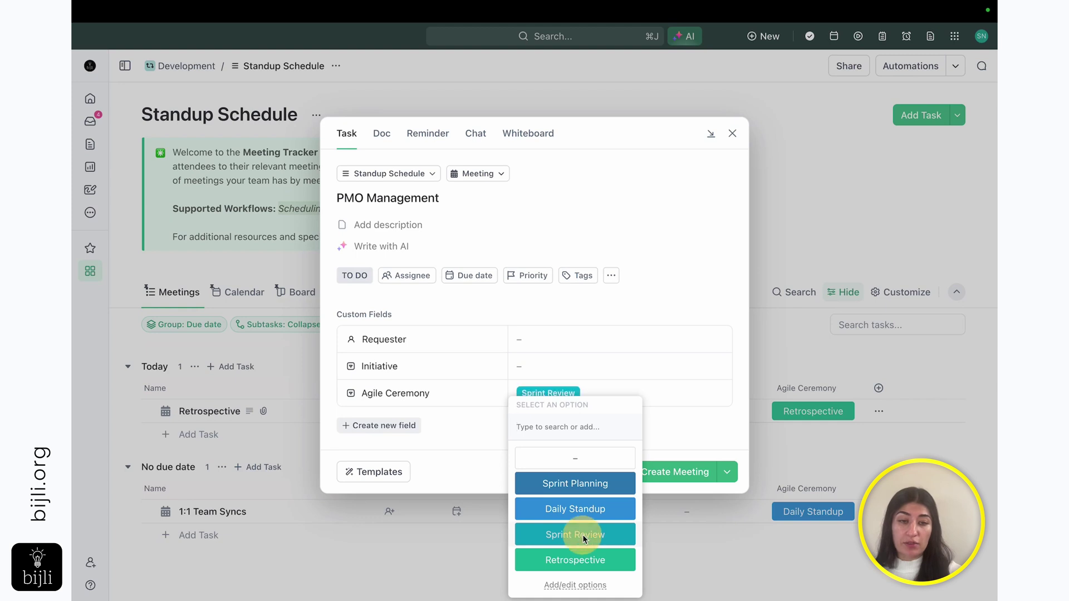
{"action": "left_click", "coordinate": [687, 471]}
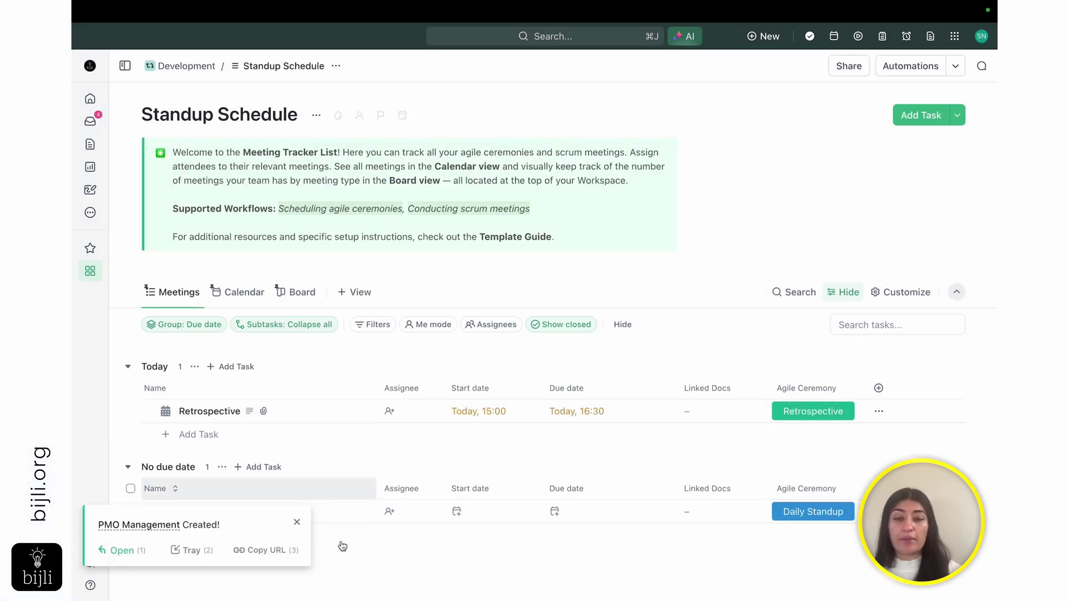
Set PMO Management's start and due dates to today
{"action": "left_click", "coordinate": [295, 524]}
{"action": "scroll", "coordinate": [239, 534], "scroll_direction": "down", "scroll_amount": 2}
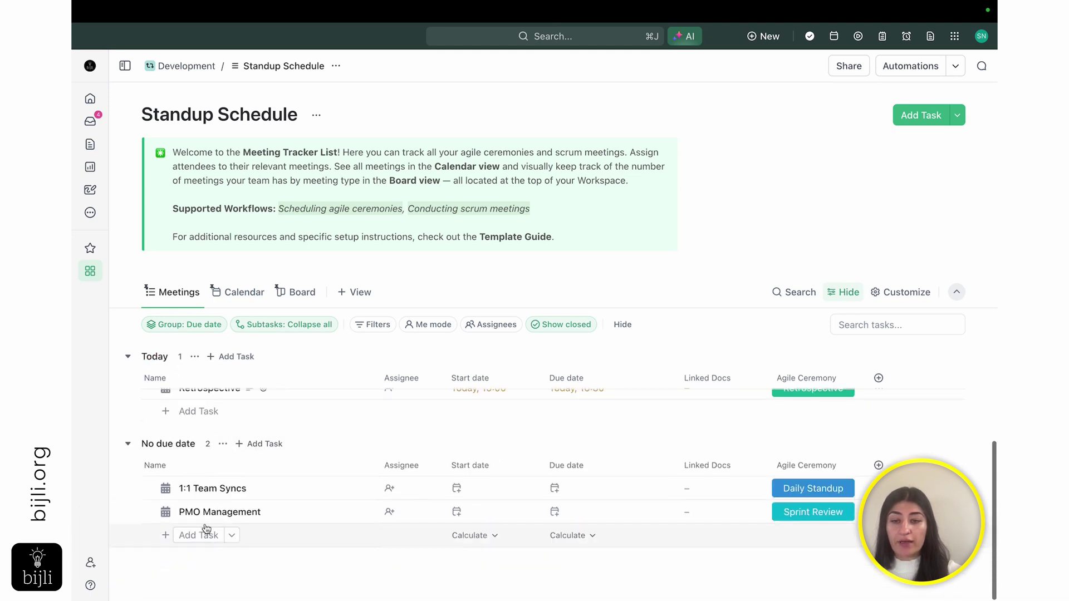
{"action": "left_click", "coordinate": [471, 515]}
{"action": "left_click", "coordinate": [582, 375]}
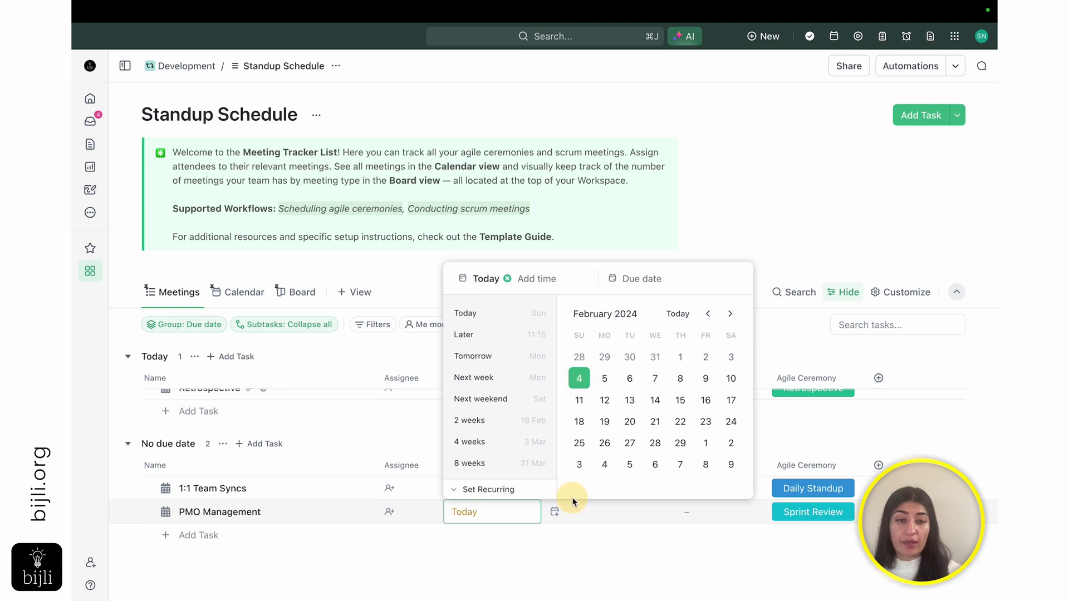
{"action": "left_click", "coordinate": [579, 516]}
{"action": "left_click", "coordinate": [581, 517]}
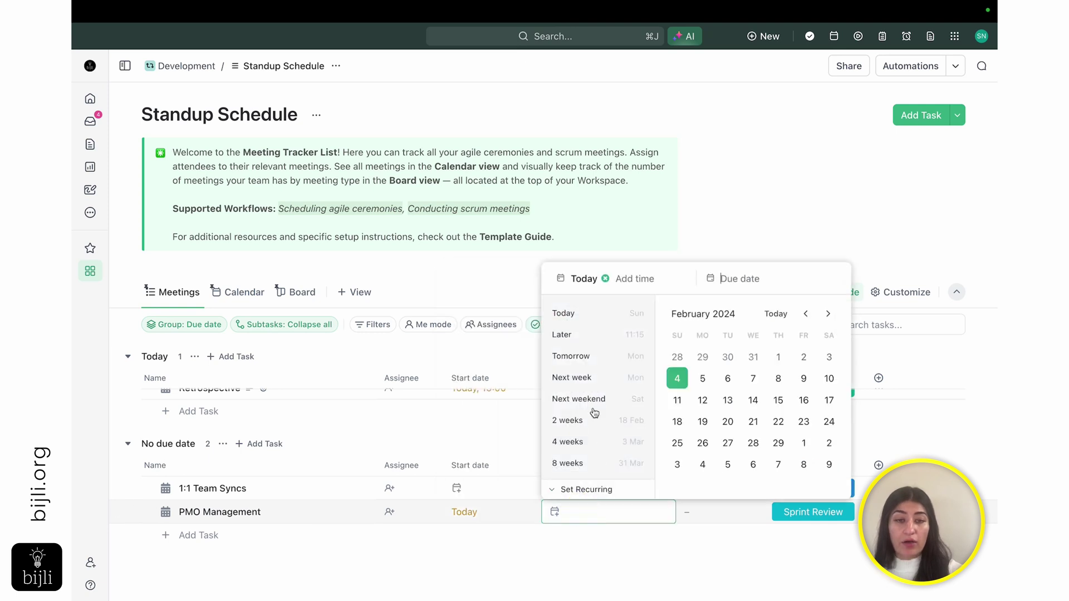
{"action": "left_click", "coordinate": [677, 384]}
Make PMO Management recur monthly
{"action": "left_click", "coordinate": [567, 491]}
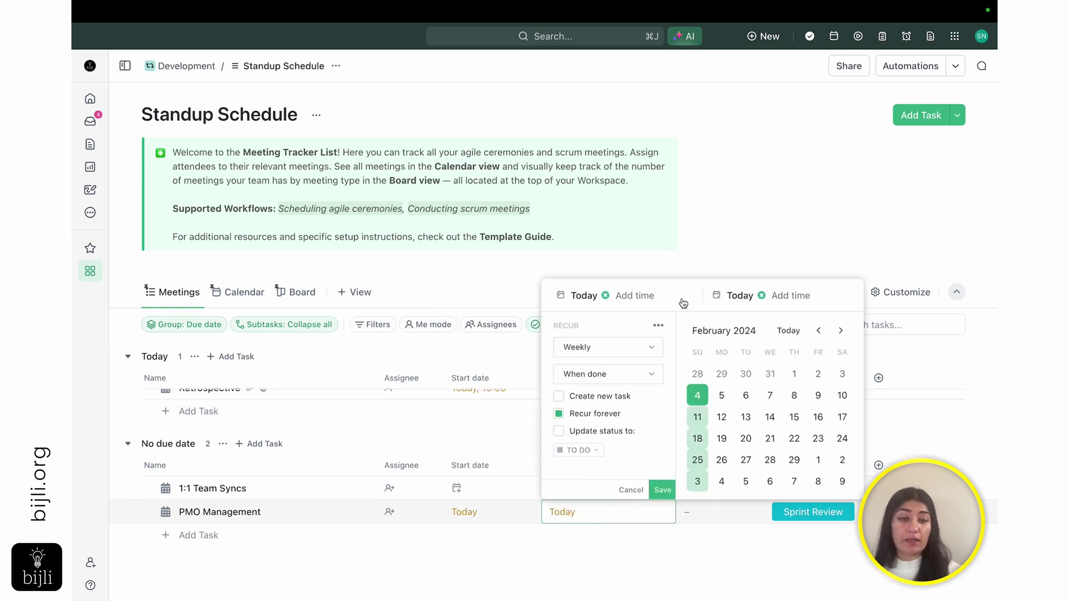
{"action": "left_click", "coordinate": [616, 351]}
{"action": "left_click", "coordinate": [582, 425]}
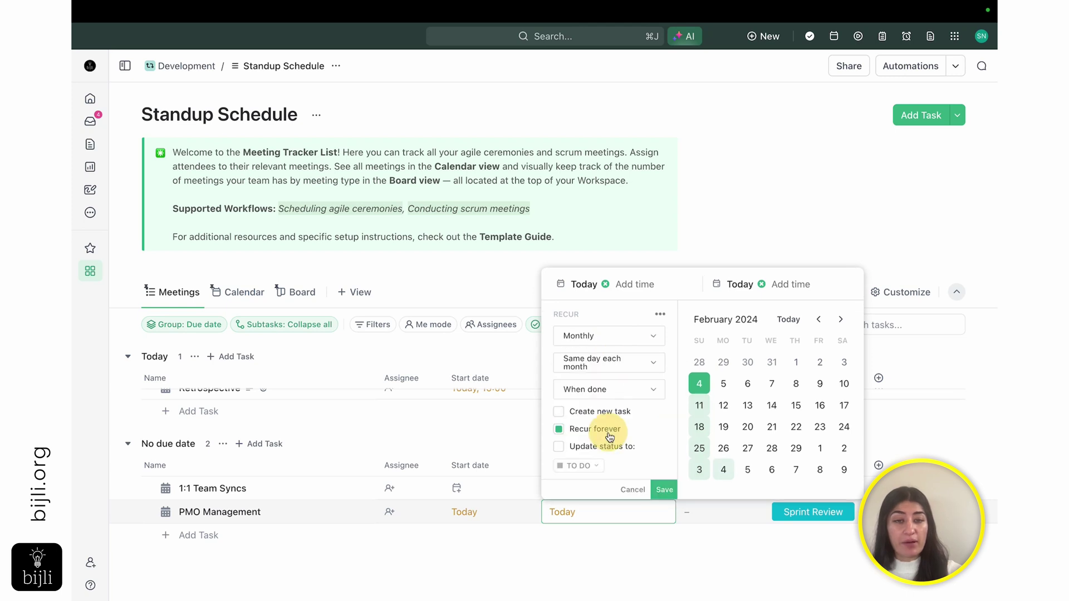
{"action": "left_click", "coordinate": [663, 490]}
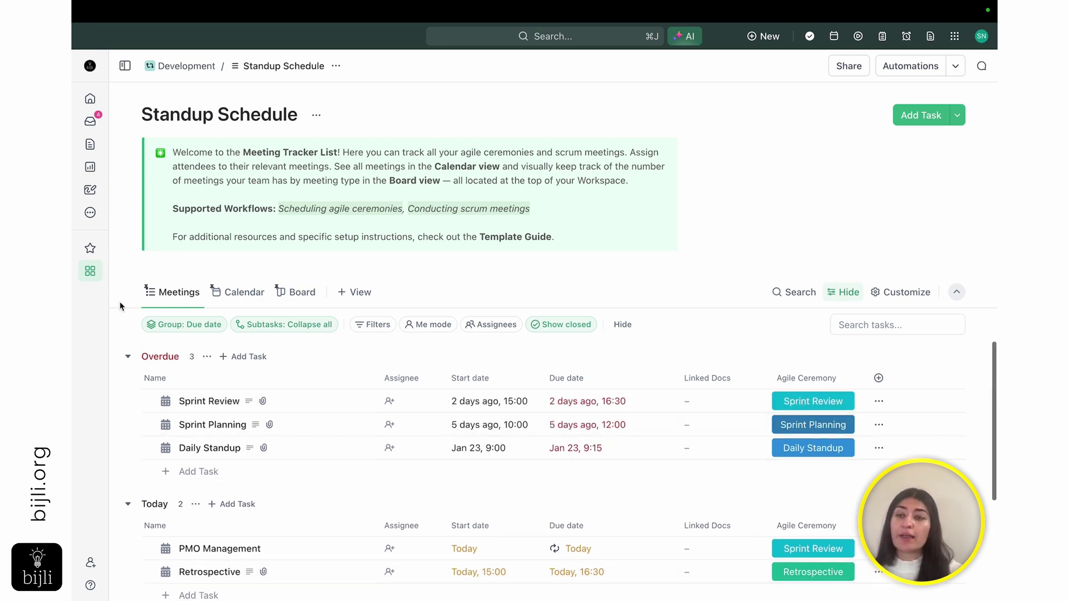
{"action": "mouse_move", "coordinate": [88, 263]}
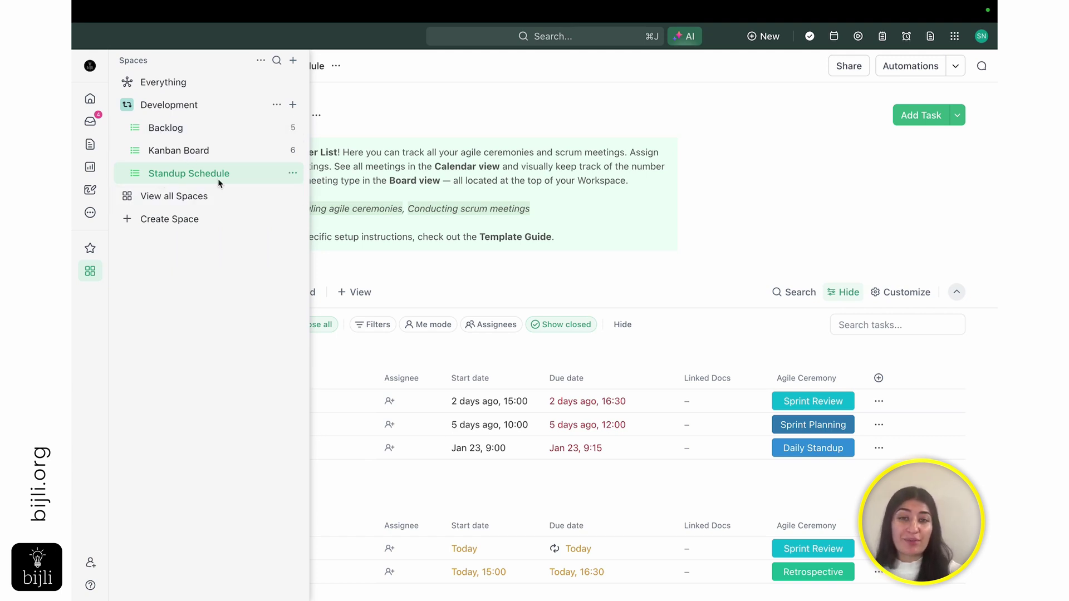
Go from the Backlog list to the Development space's List view of items grouped by status
{"action": "left_click", "coordinate": [163, 127]}
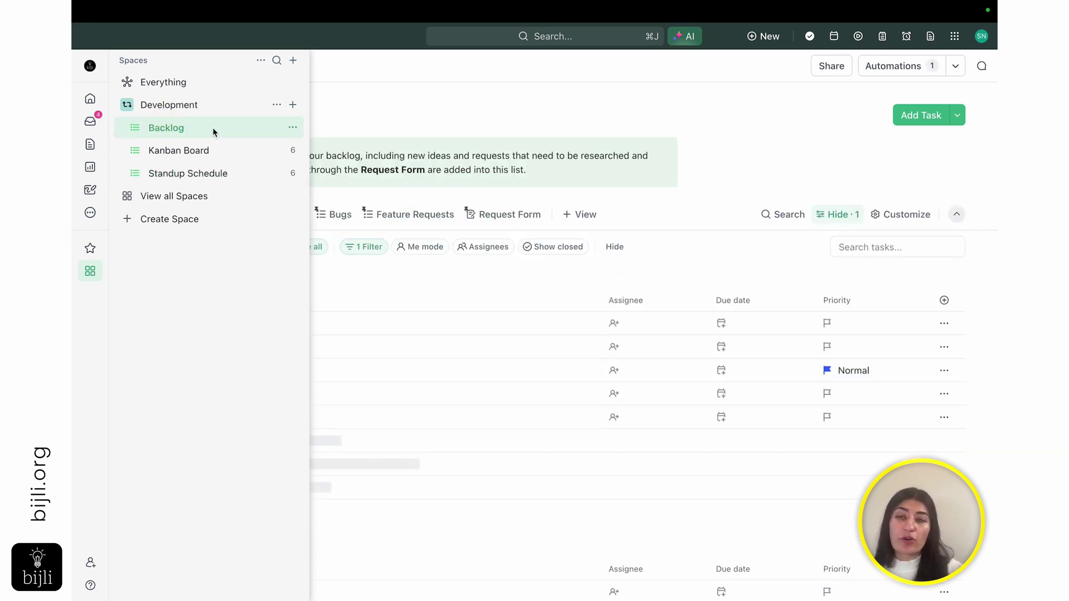
{"action": "left_click", "coordinate": [165, 107]}
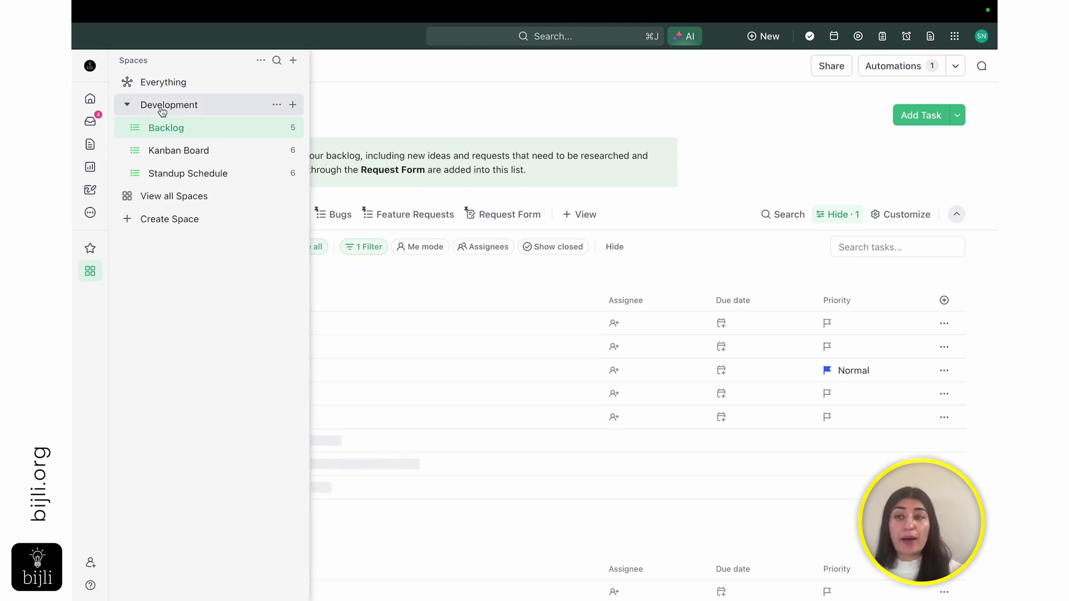
{"action": "left_click", "coordinate": [381, 113]}
{"action": "left_click", "coordinate": [440, 91]}
Add a Calendar view named 'Meetings' to the Development space
{"action": "left_click", "coordinate": [333, 154]}
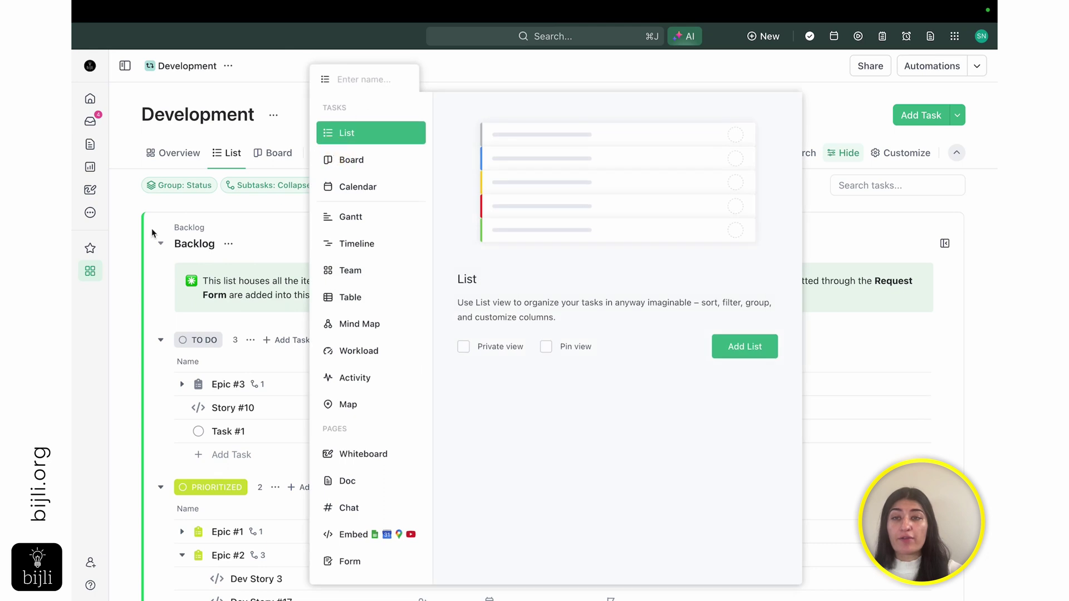
{"action": "left_click", "coordinate": [89, 271]}
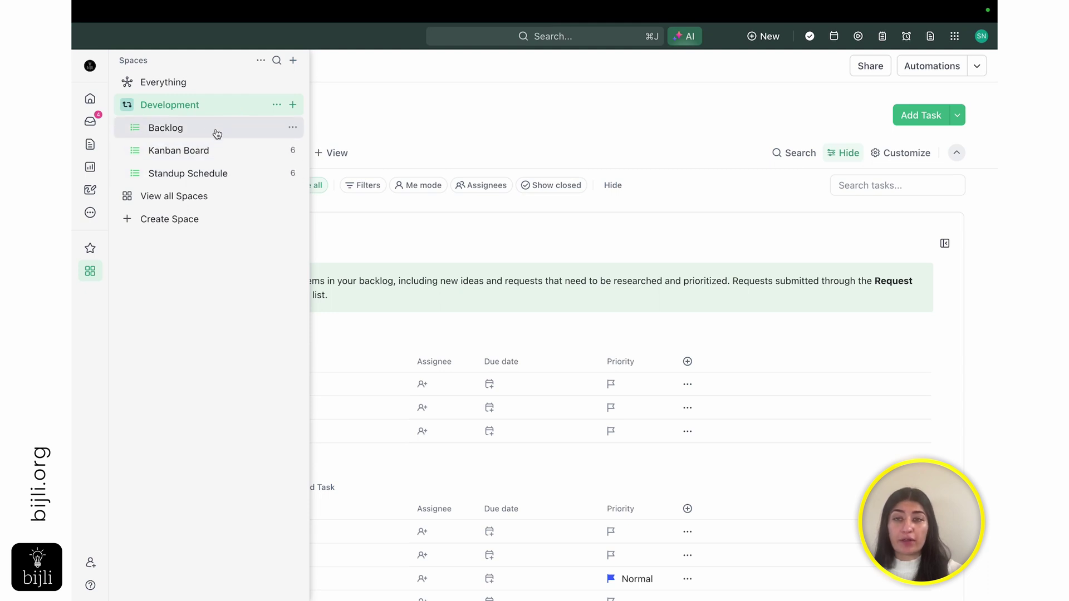
{"action": "left_click", "coordinate": [336, 153]}
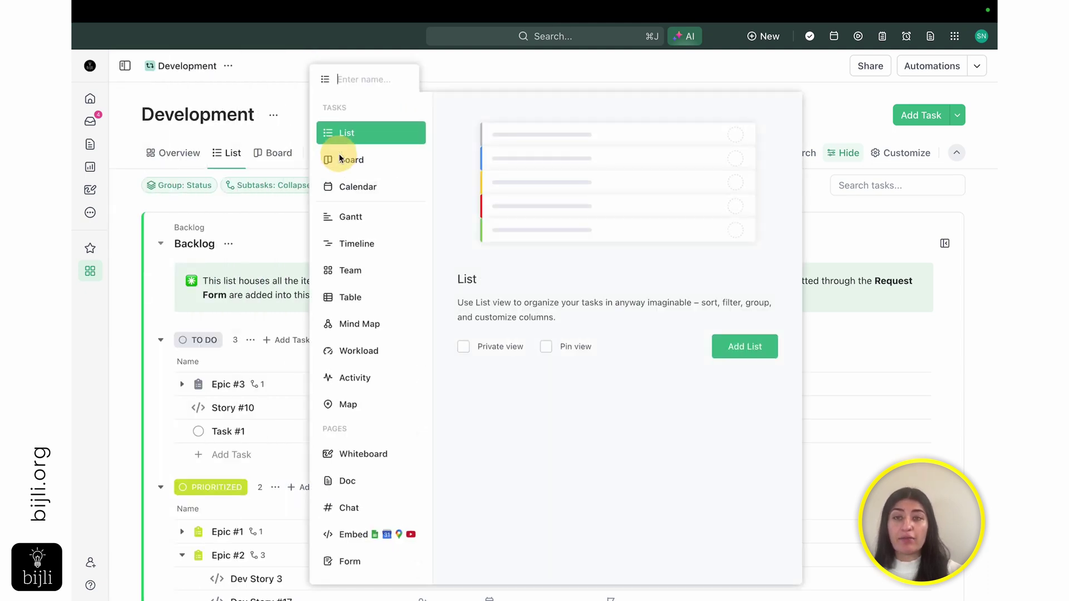
{"action": "left_click", "coordinate": [370, 184]}
{"action": "type", "text": "Meetings"}
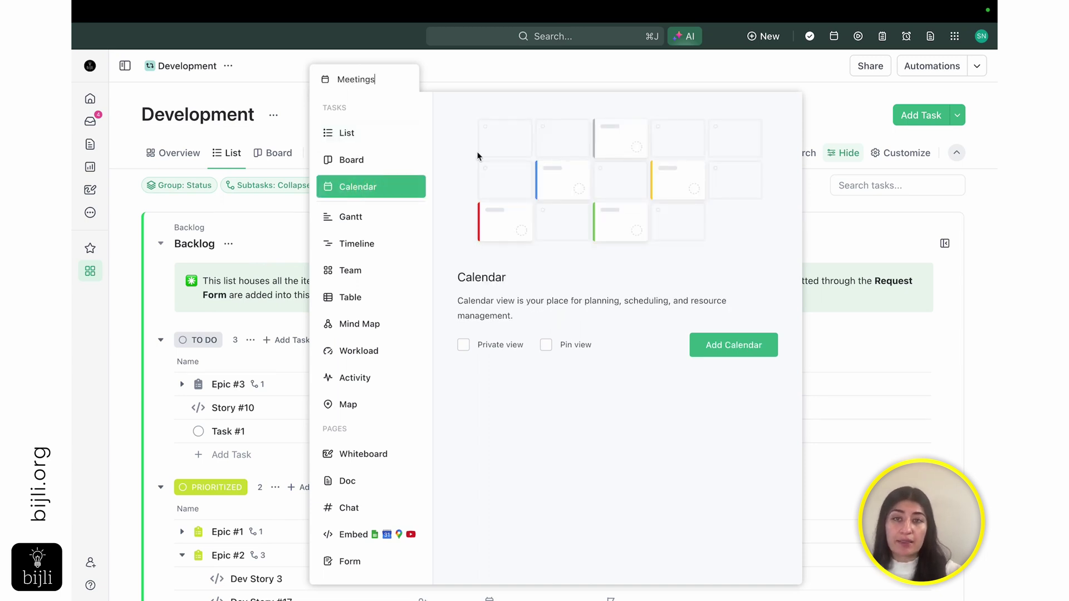
{"action": "left_click", "coordinate": [736, 348]}
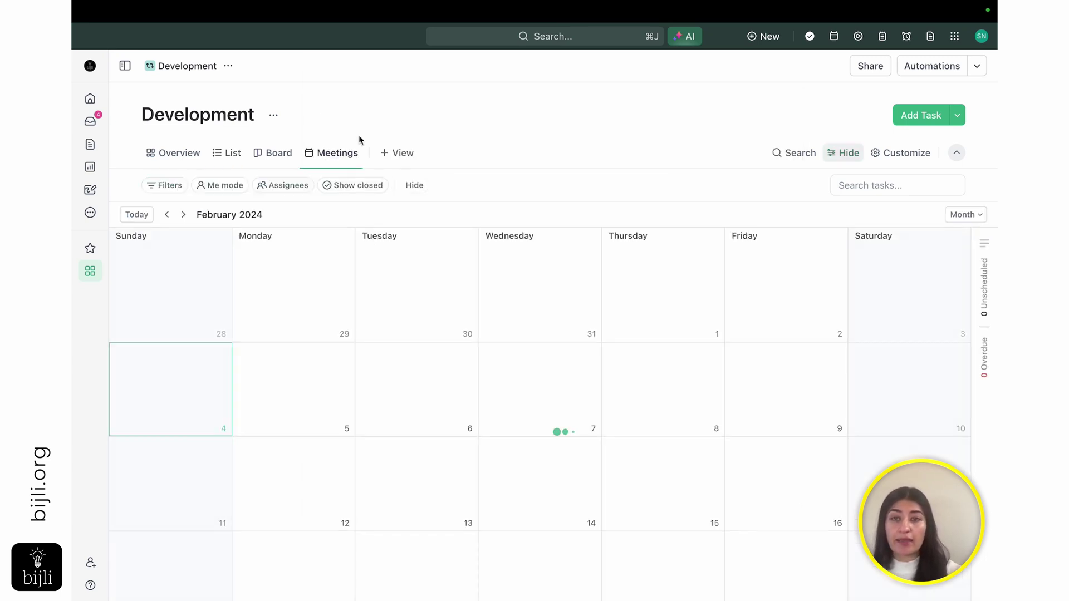
Filter the Meetings calendar to Task type is Meeting and save the view for everyone
{"action": "left_click", "coordinate": [168, 186]}
{"action": "type", "text": "ta"}
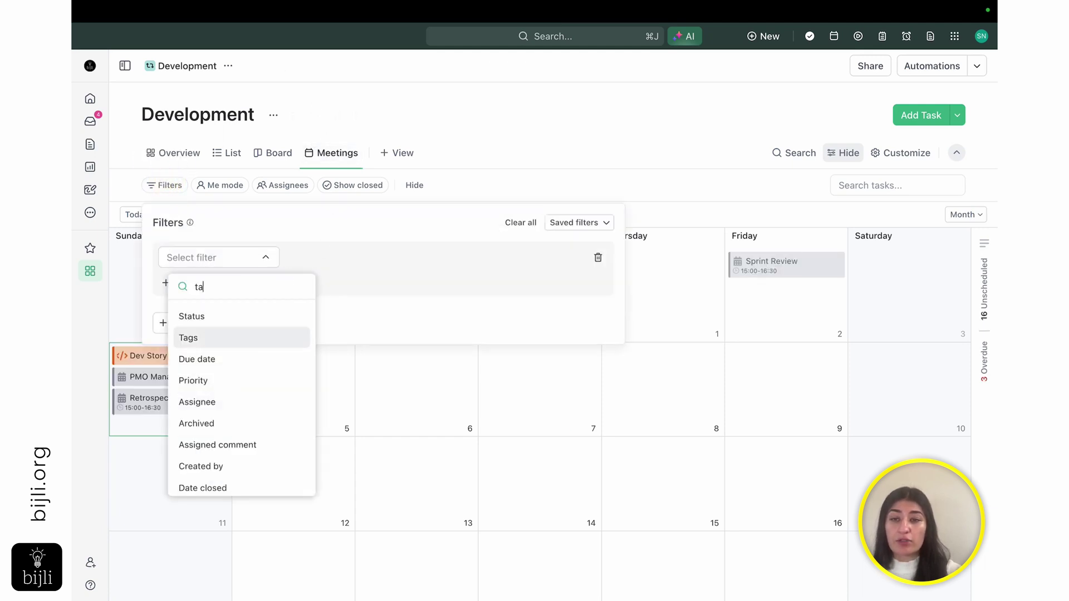
{"action": "left_click", "coordinate": [223, 402]}
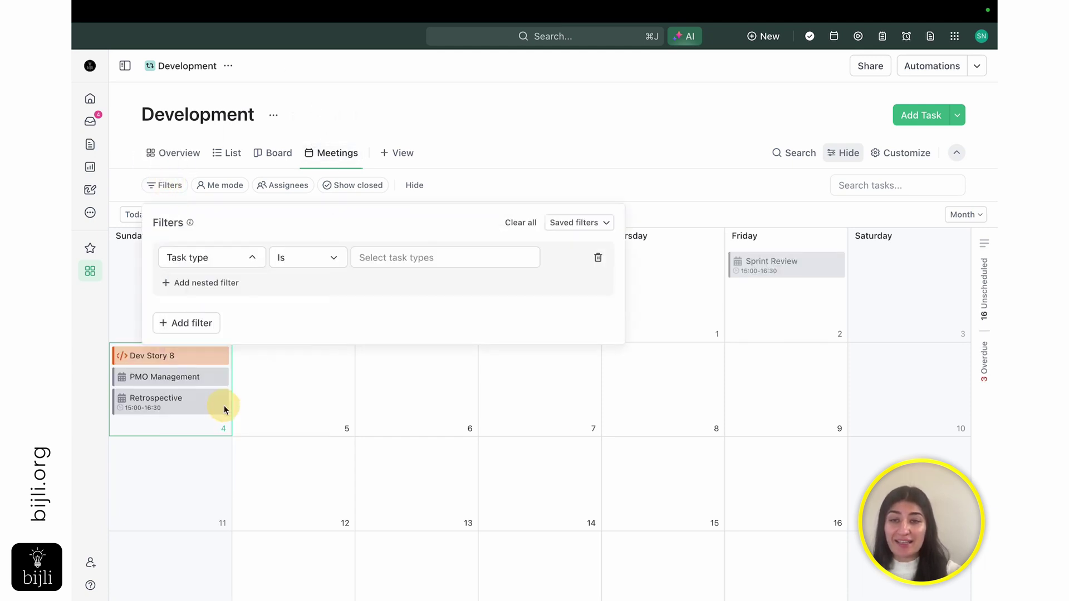
{"action": "left_click", "coordinate": [389, 266]}
{"action": "left_click", "coordinate": [389, 406]}
{"action": "left_click", "coordinate": [520, 170]}
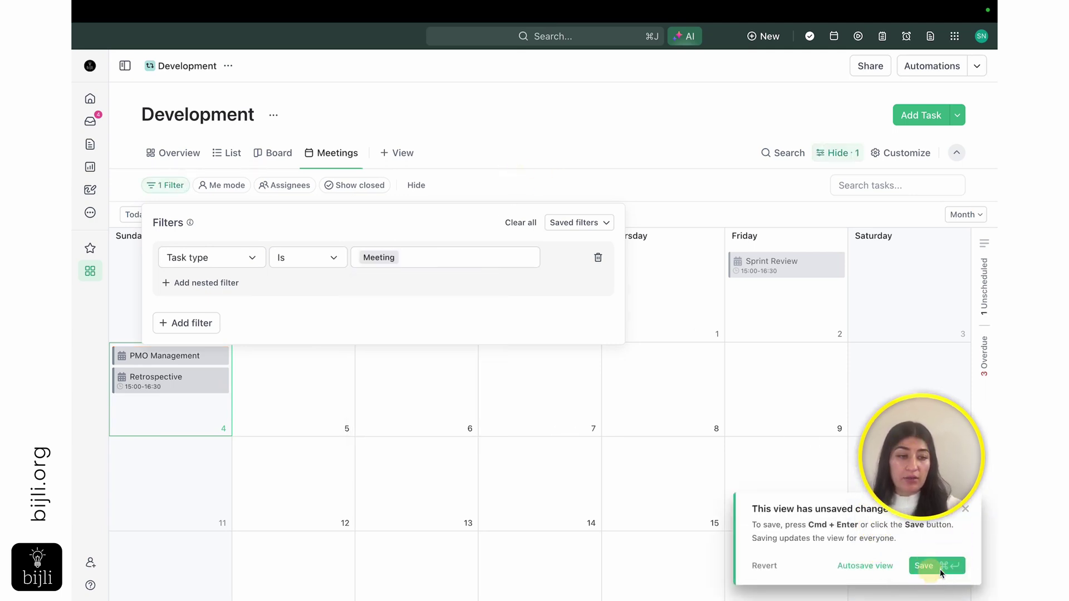
{"action": "left_click", "coordinate": [941, 574]}
{"action": "left_click", "coordinate": [940, 574]}
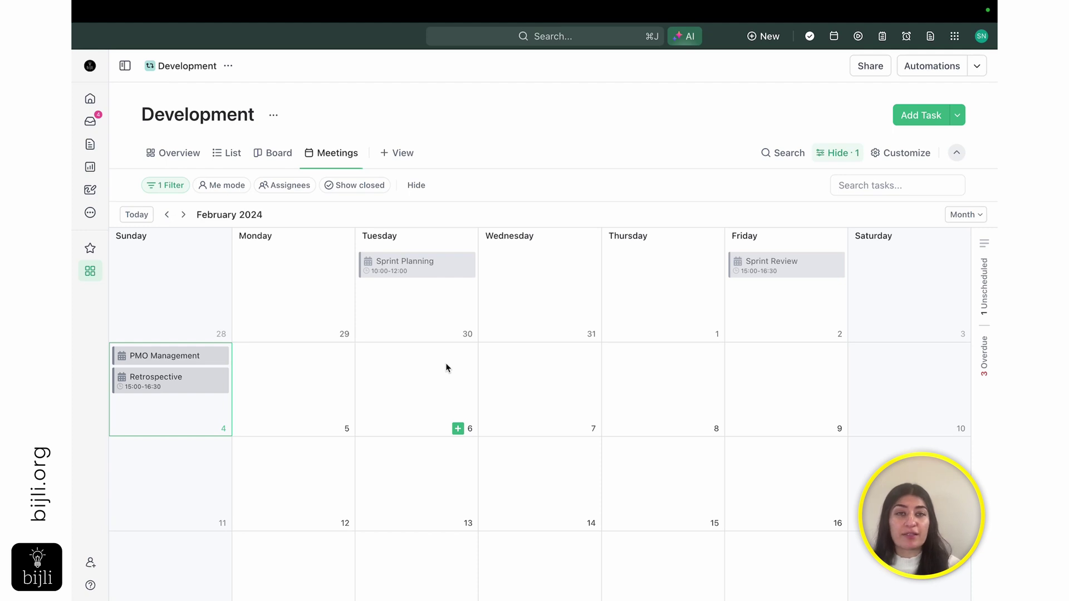
{"action": "left_click", "coordinate": [958, 114]}
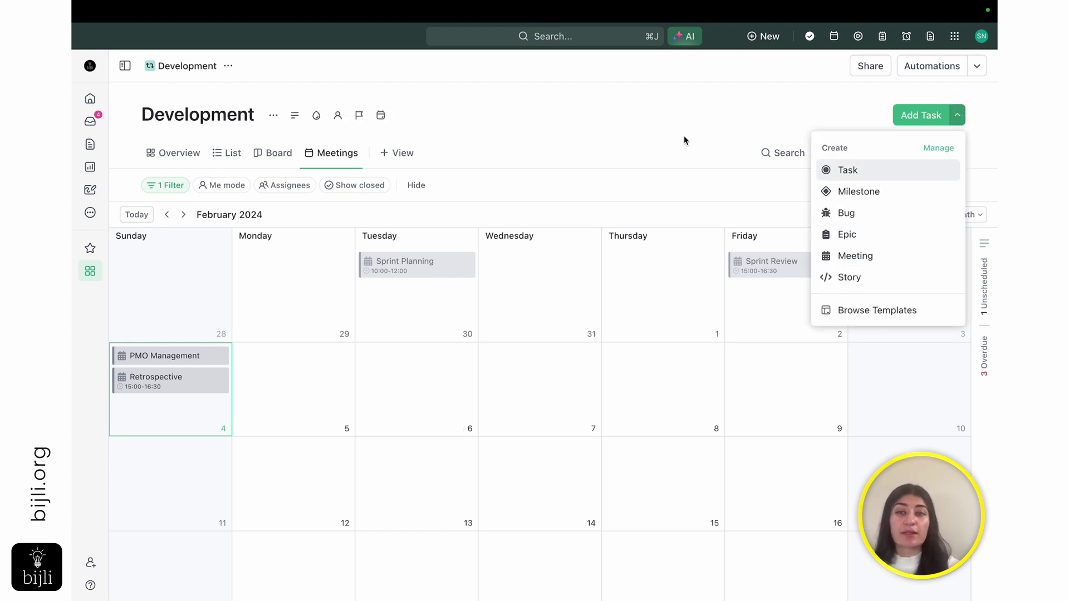
{"action": "left_click", "coordinate": [90, 271]}
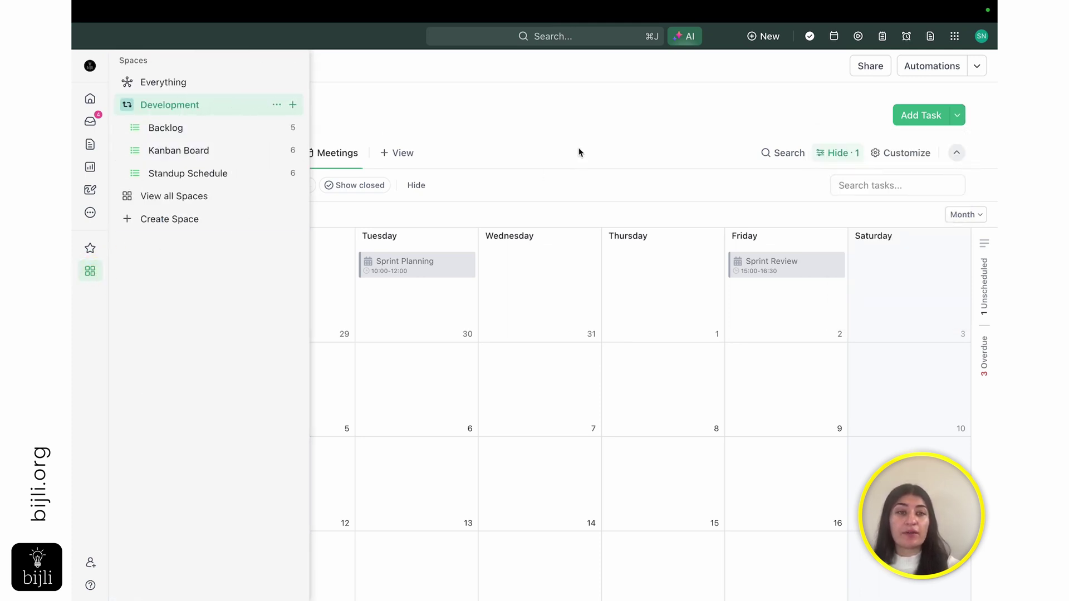
{"action": "left_click", "coordinate": [594, 112]}
{"action": "left_click", "coordinate": [957, 116]}
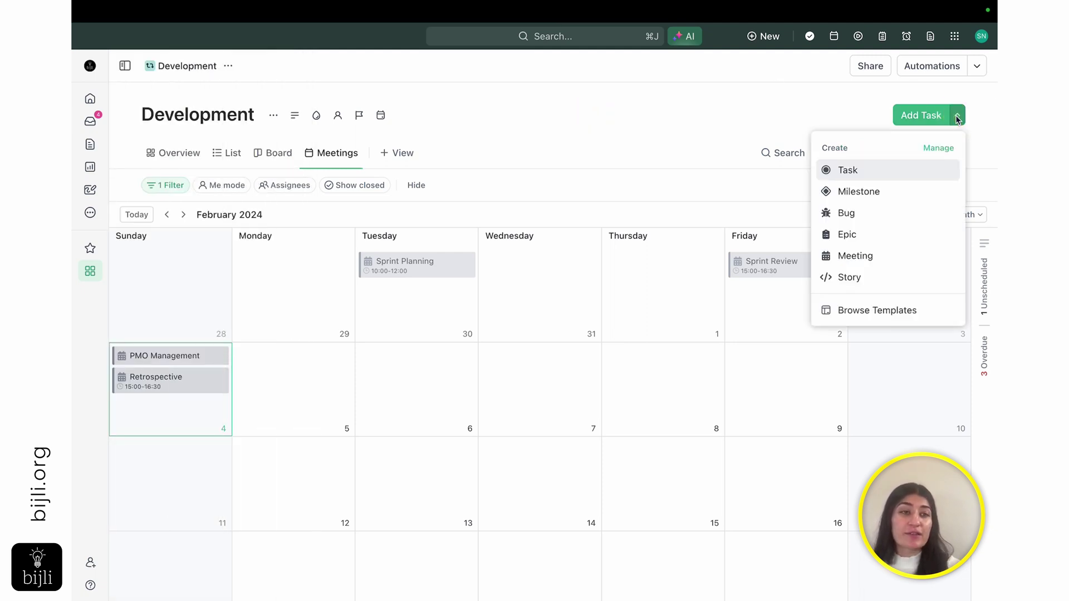